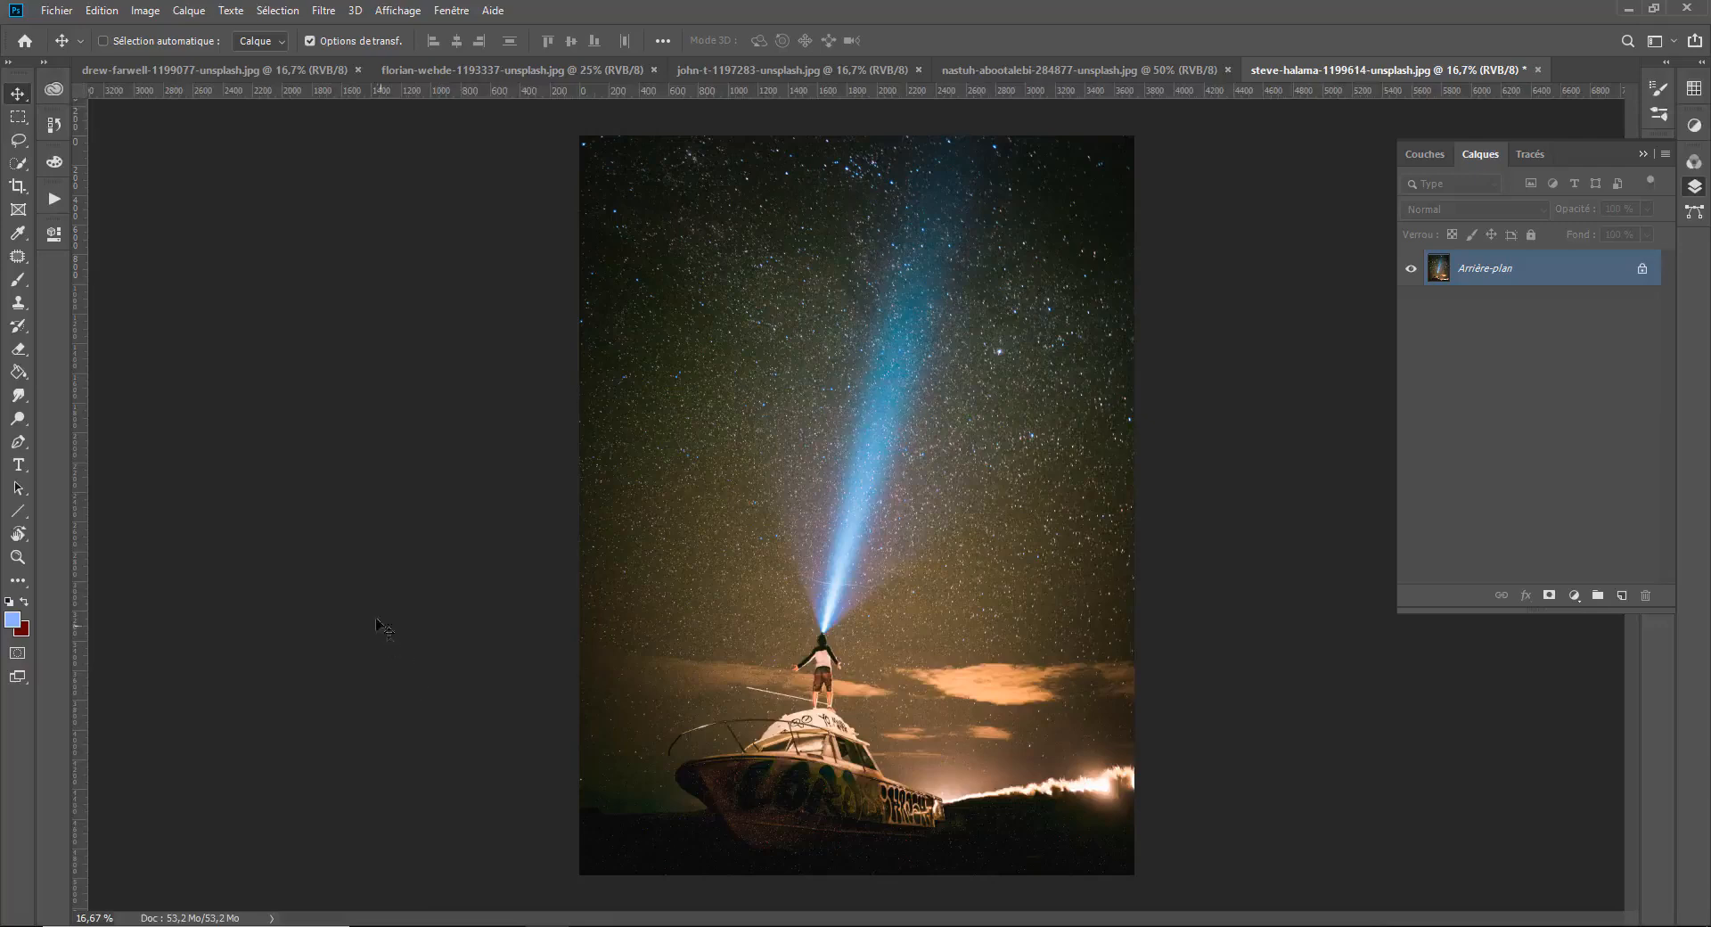
- Convert the background layer of the starry night photo to a smart object
{"action": "right_click", "coordinate": [1494, 272]}
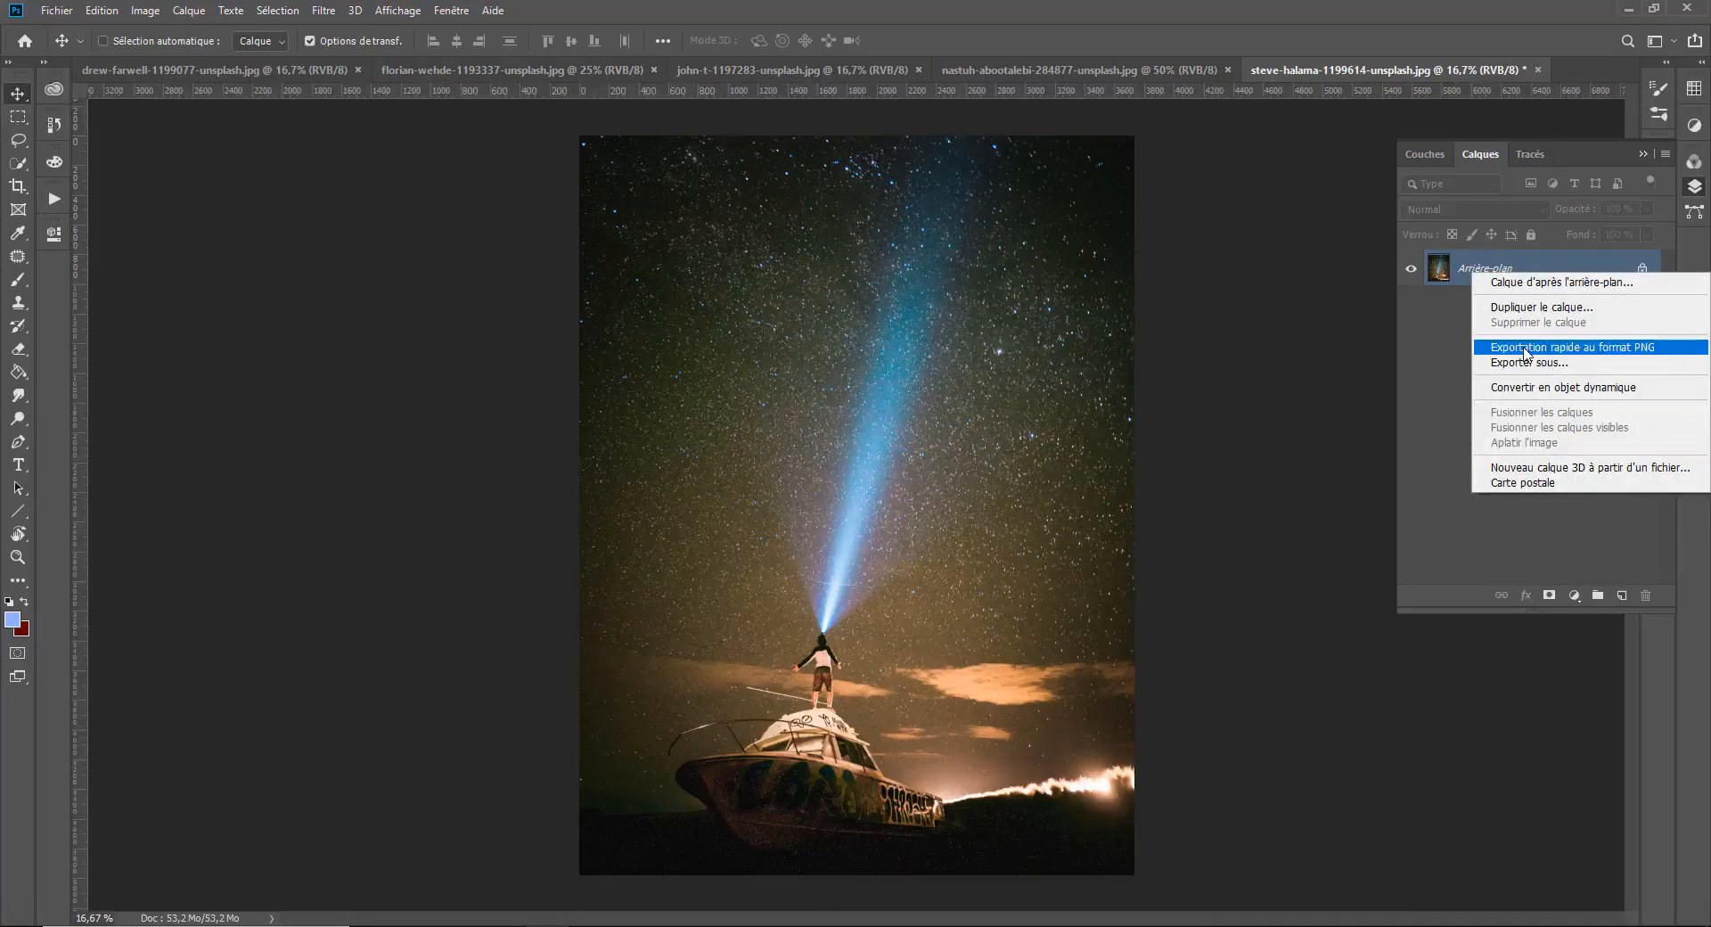
{"action": "right_click", "coordinate": [1497, 257]}
{"action": "left_click", "coordinate": [1515, 371]}
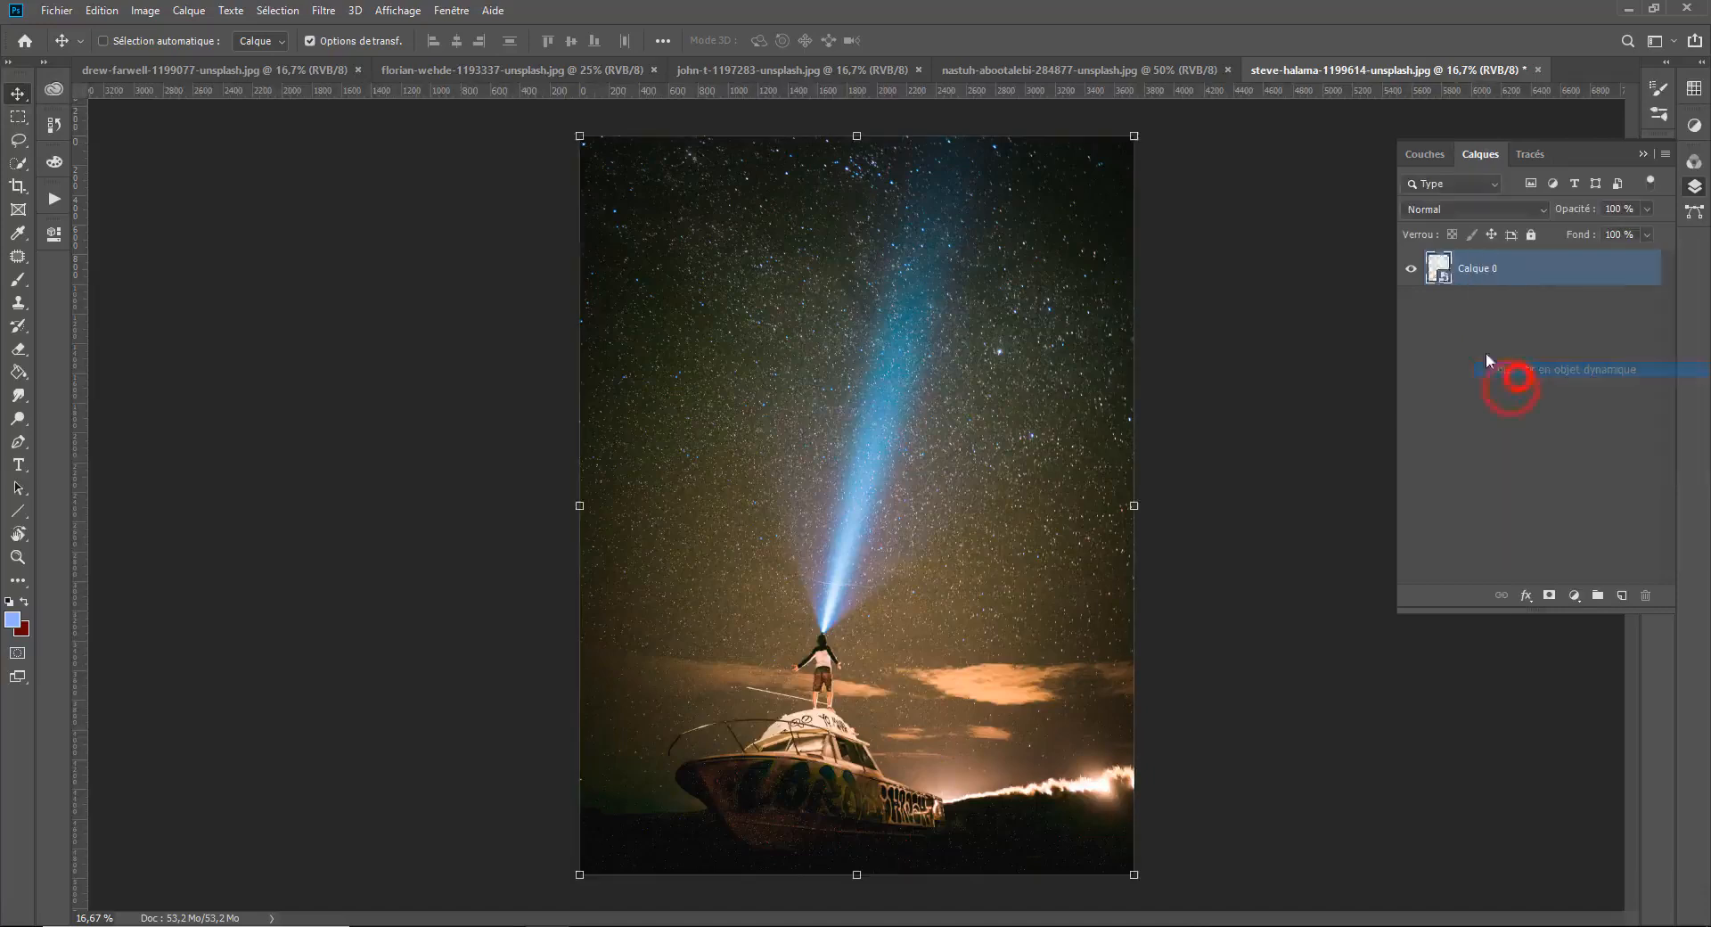
- Open the Camera Raw filter and sample the white balance on the light beam, the person's head and the bright lights on the horizon
{"action": "left_click", "coordinate": [332, 12]}
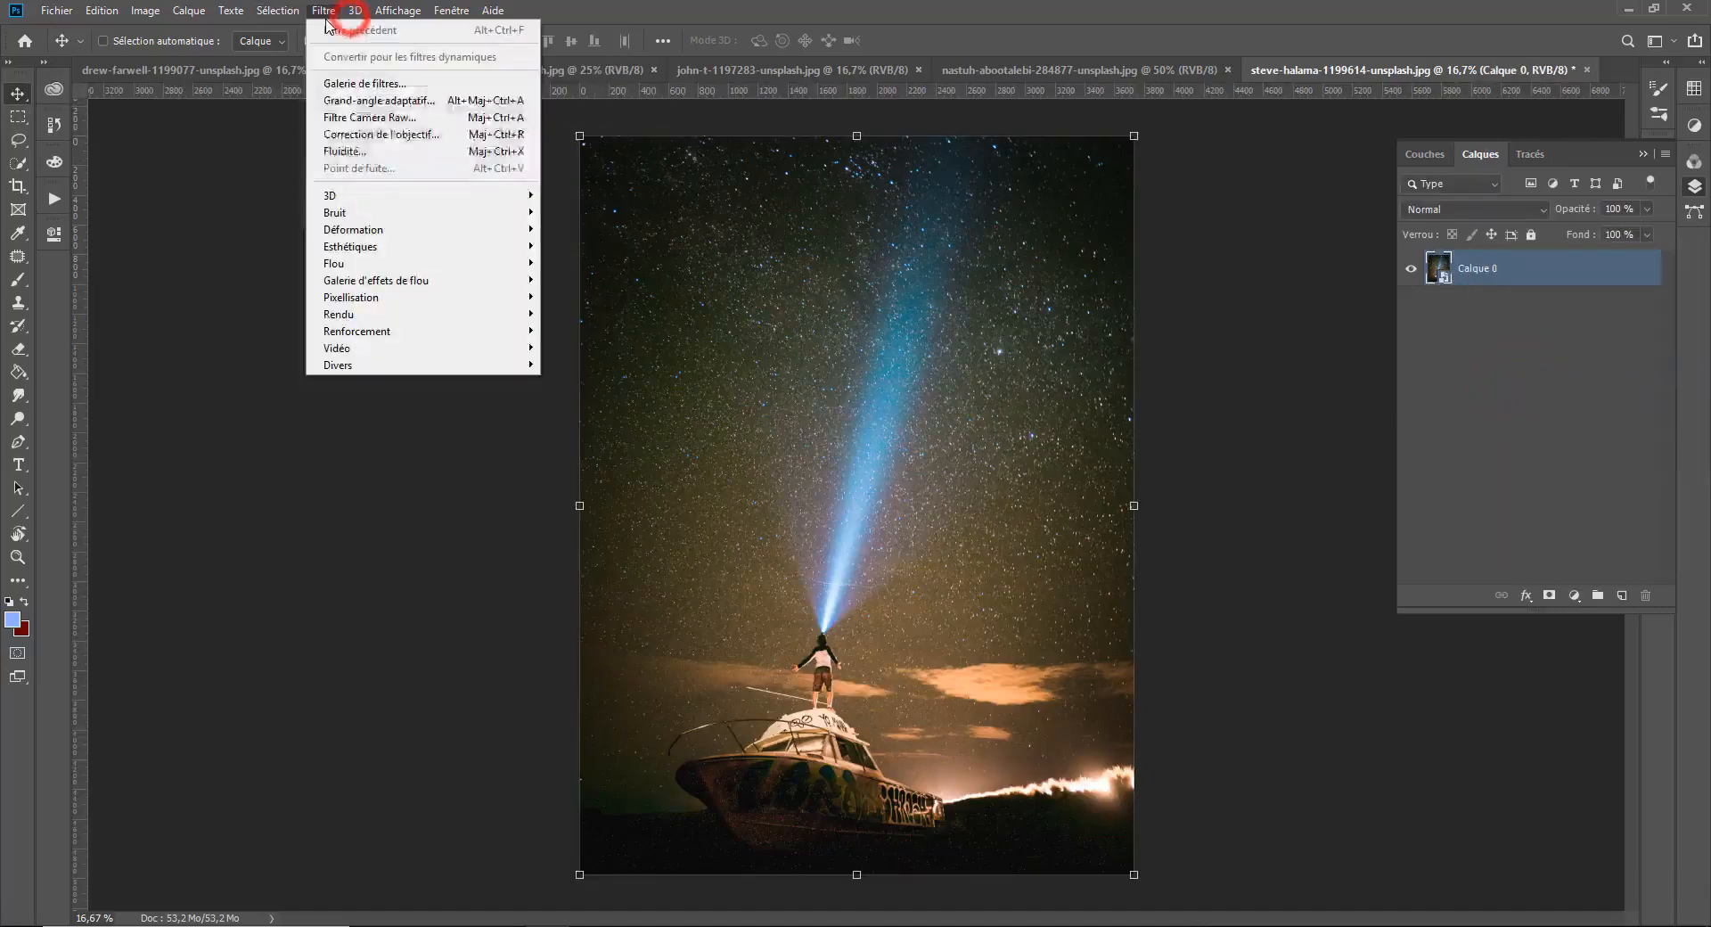
{"action": "left_click", "coordinate": [371, 119]}
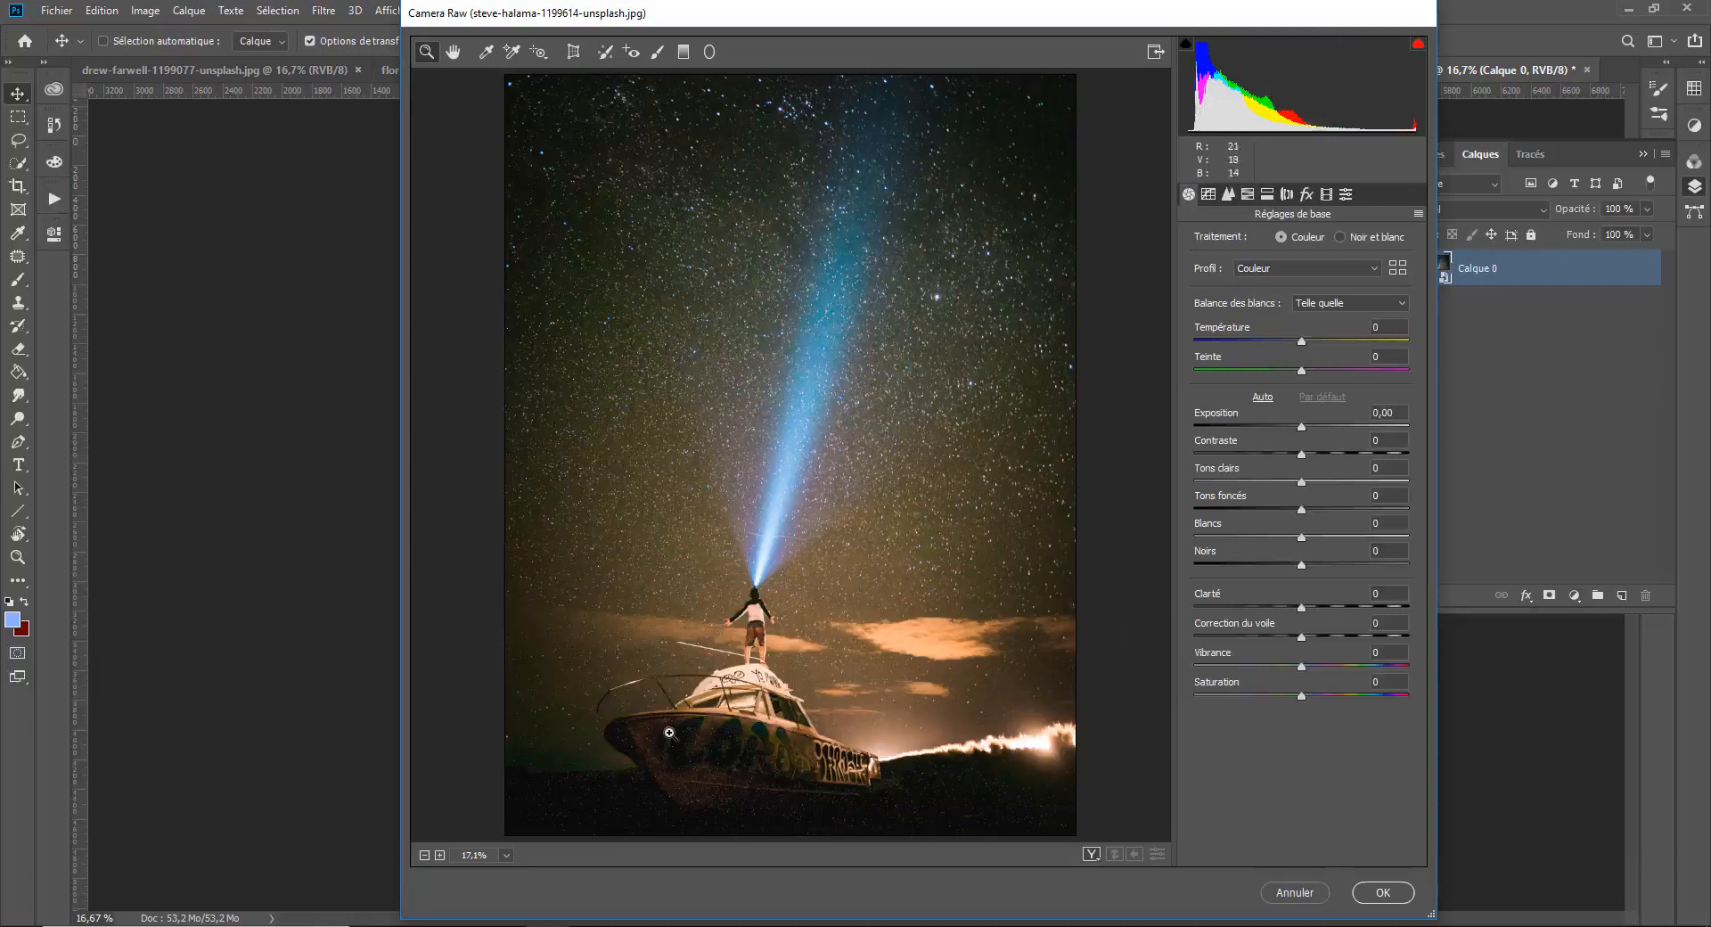
{"action": "left_click", "coordinate": [456, 53]}
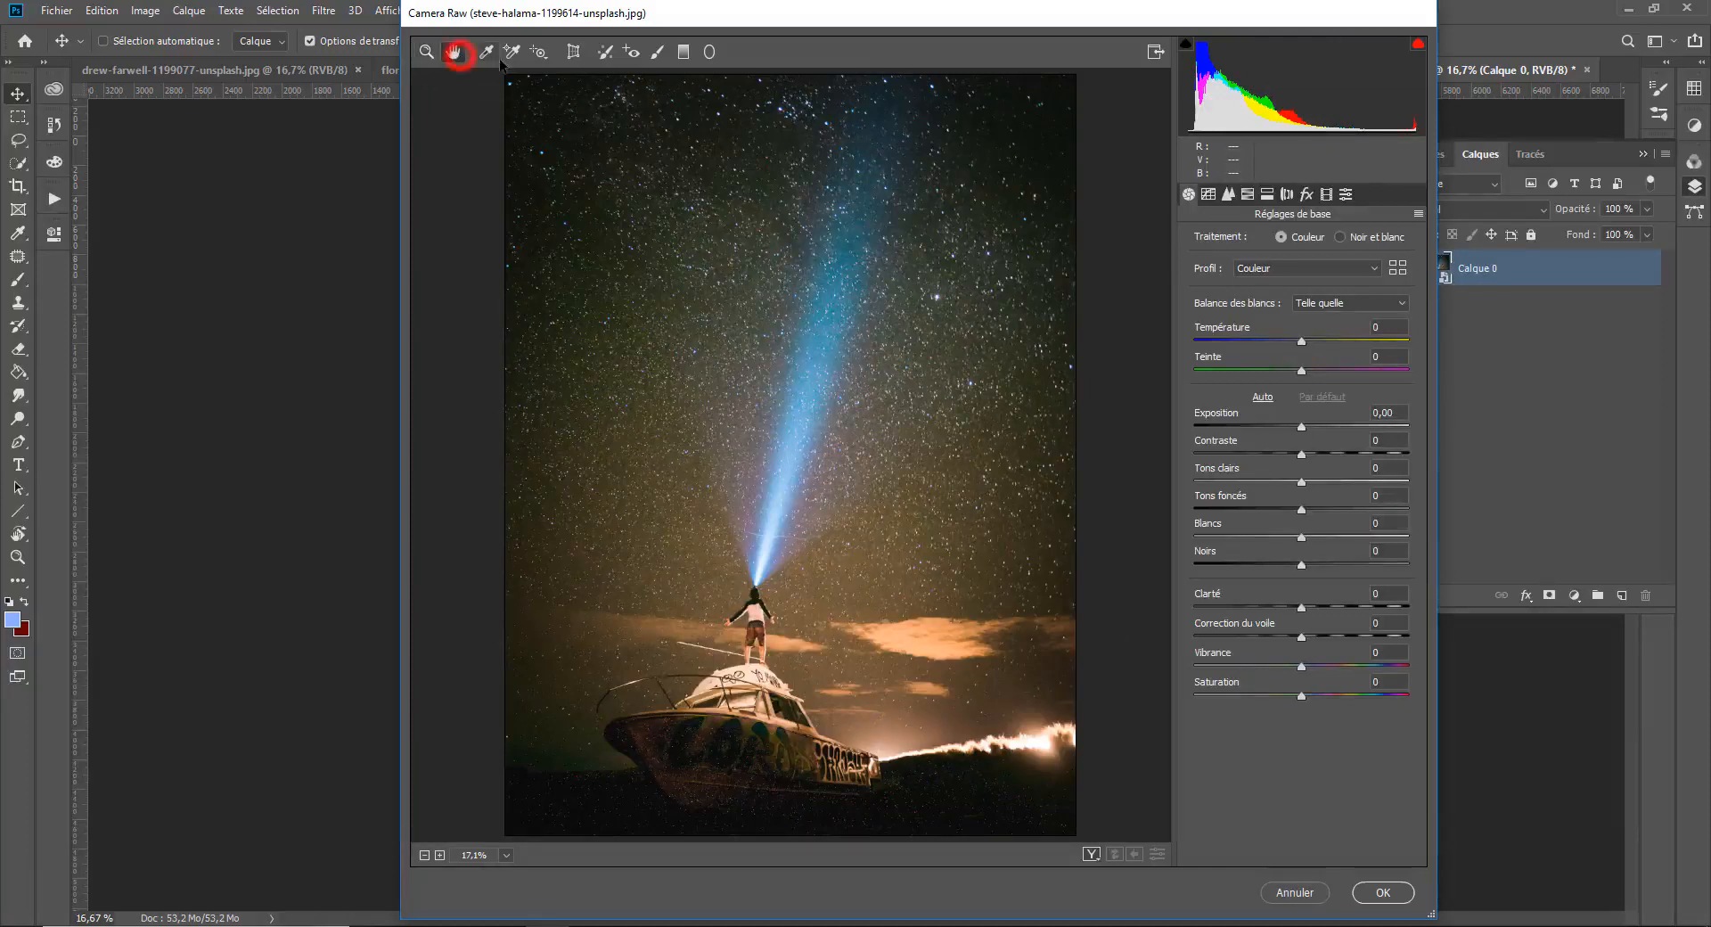
{"action": "left_click", "coordinate": [487, 52]}
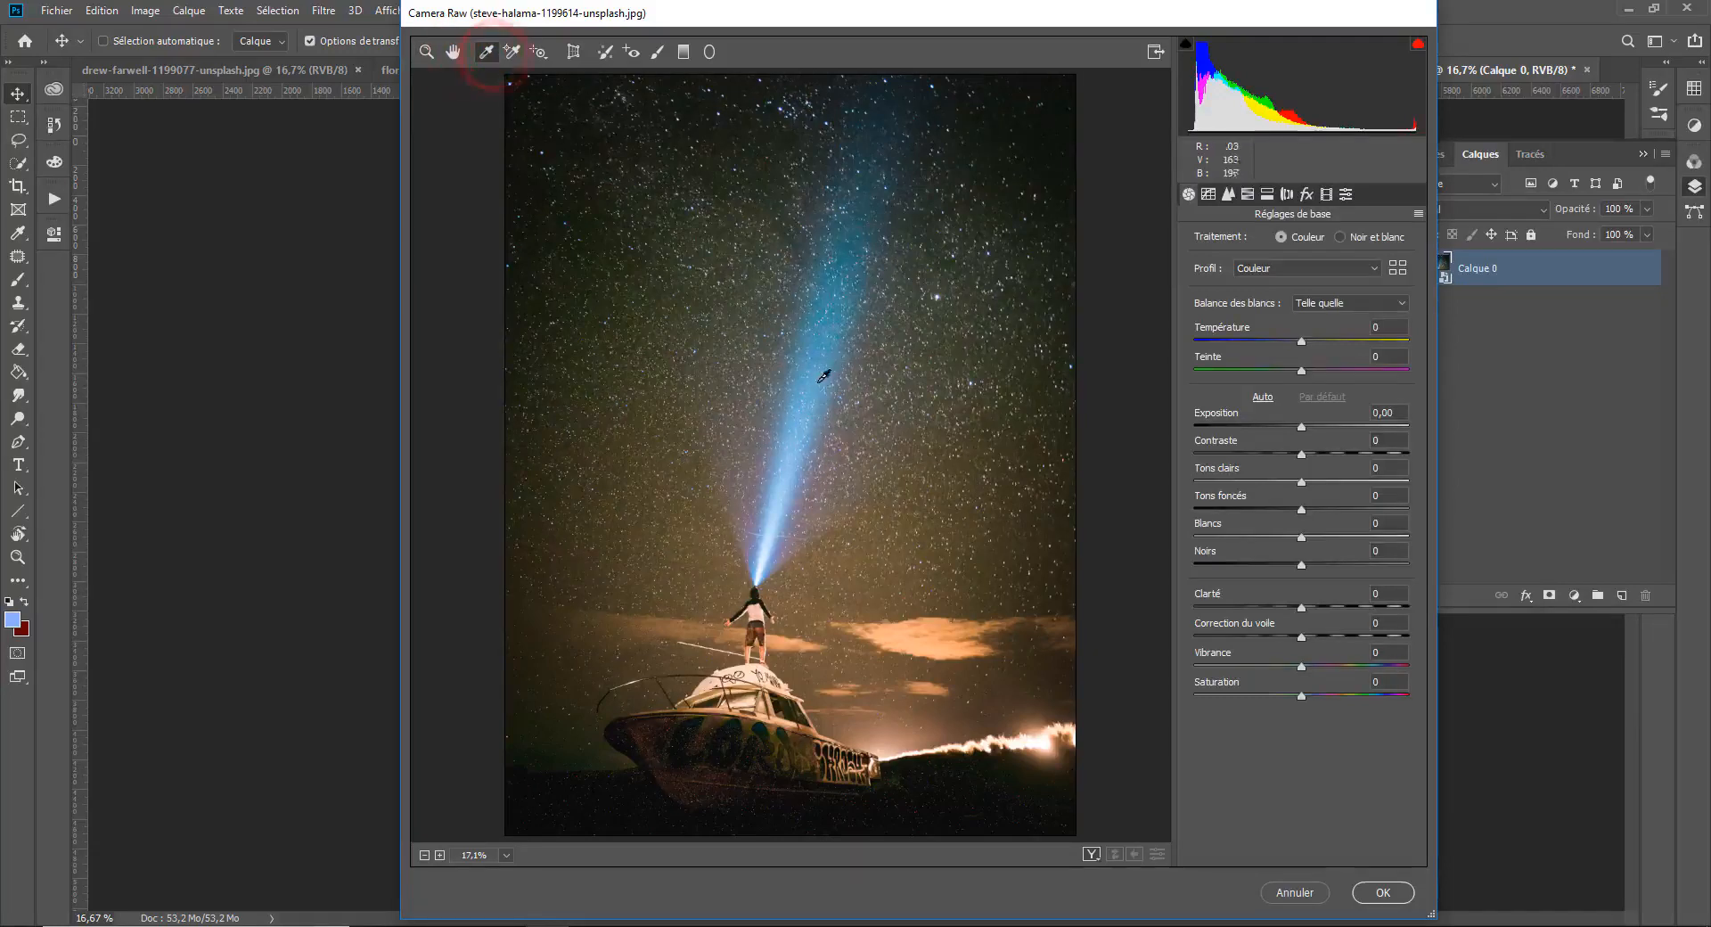
{"action": "left_click", "coordinate": [818, 376]}
{"action": "left_click", "coordinate": [754, 587]}
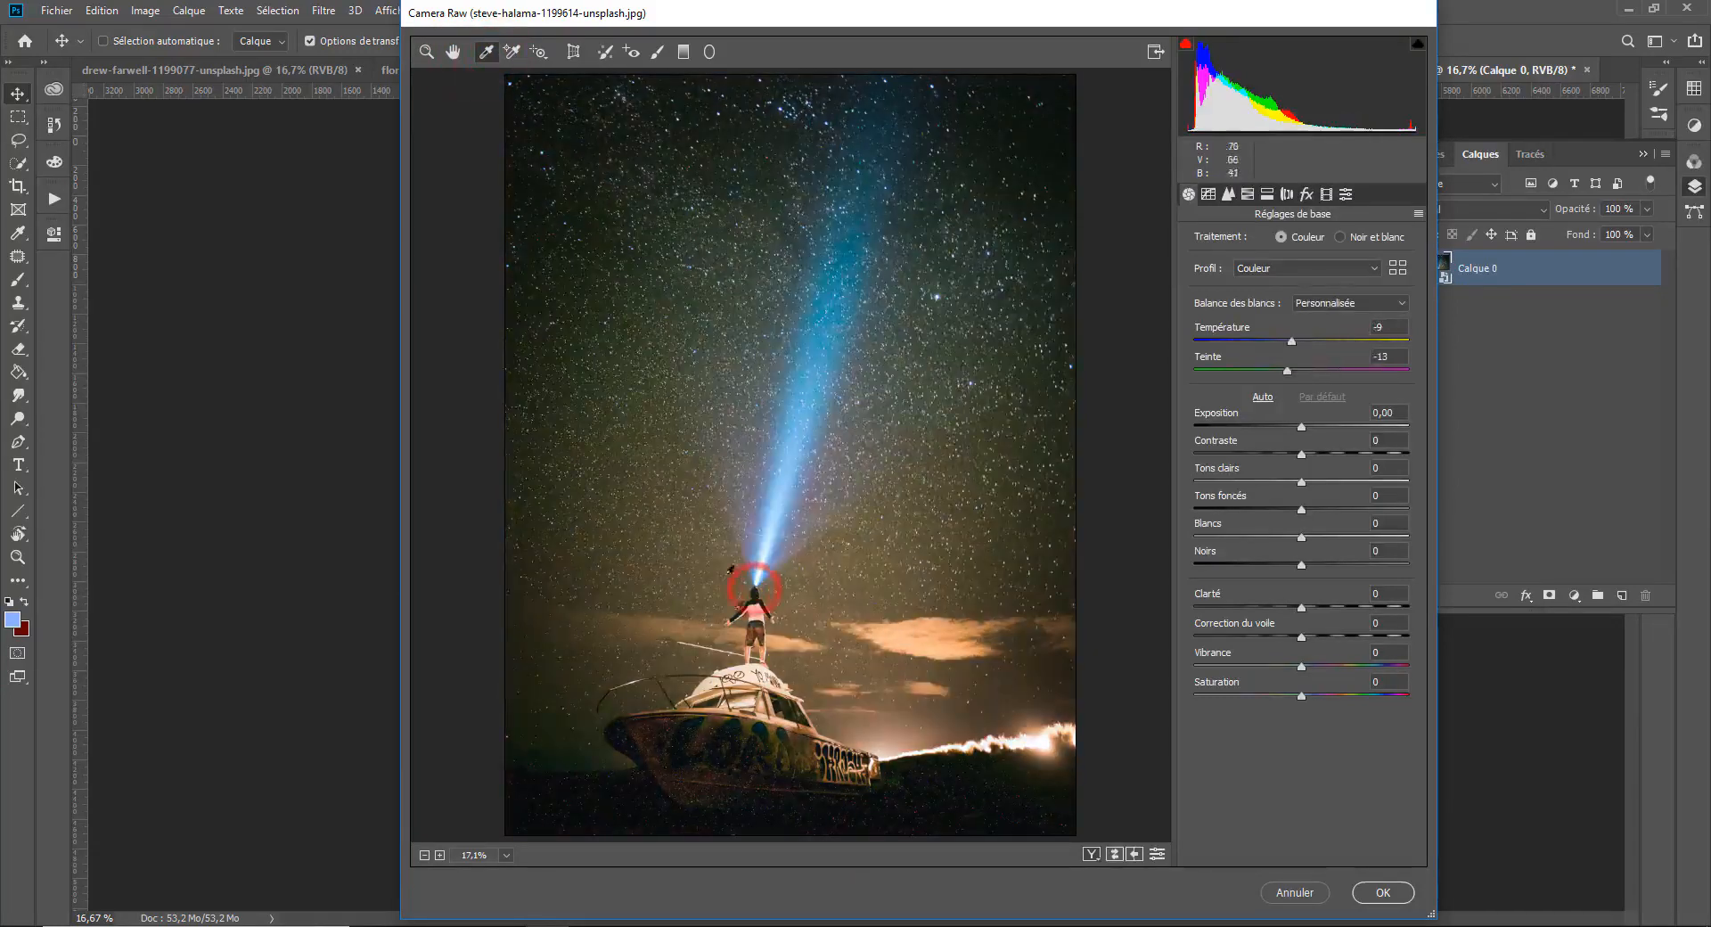
{"action": "left_click", "coordinate": [1043, 741]}
{"action": "left_click", "coordinate": [979, 540]}
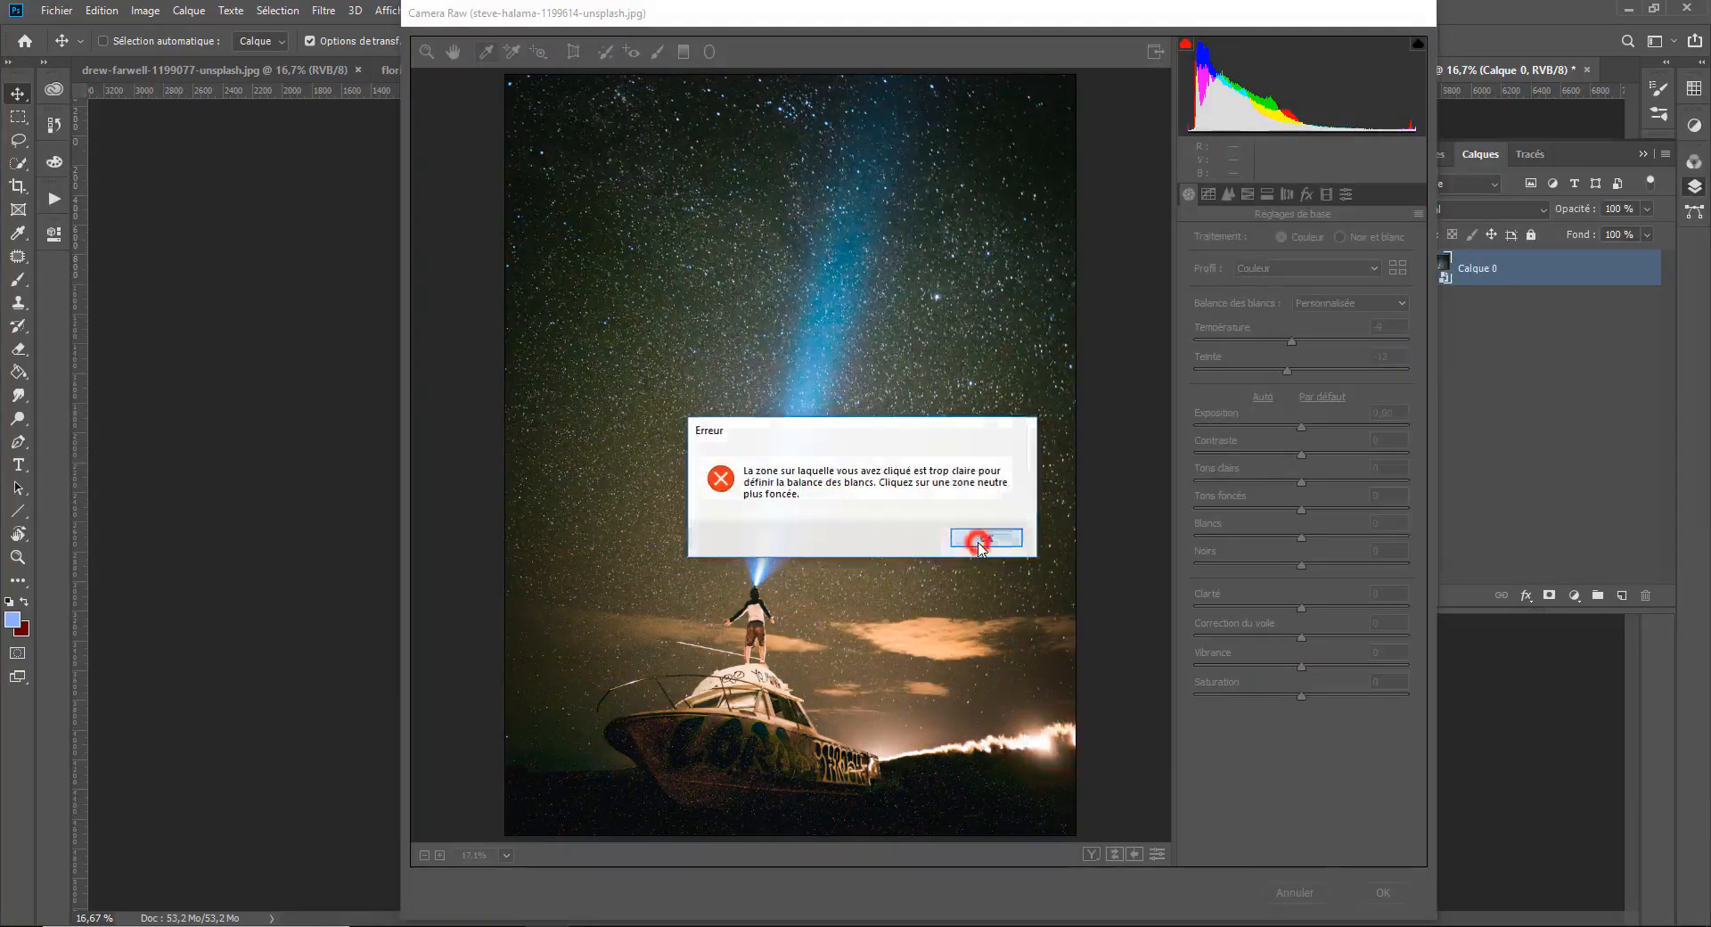
{"action": "left_click", "coordinate": [1039, 736]}
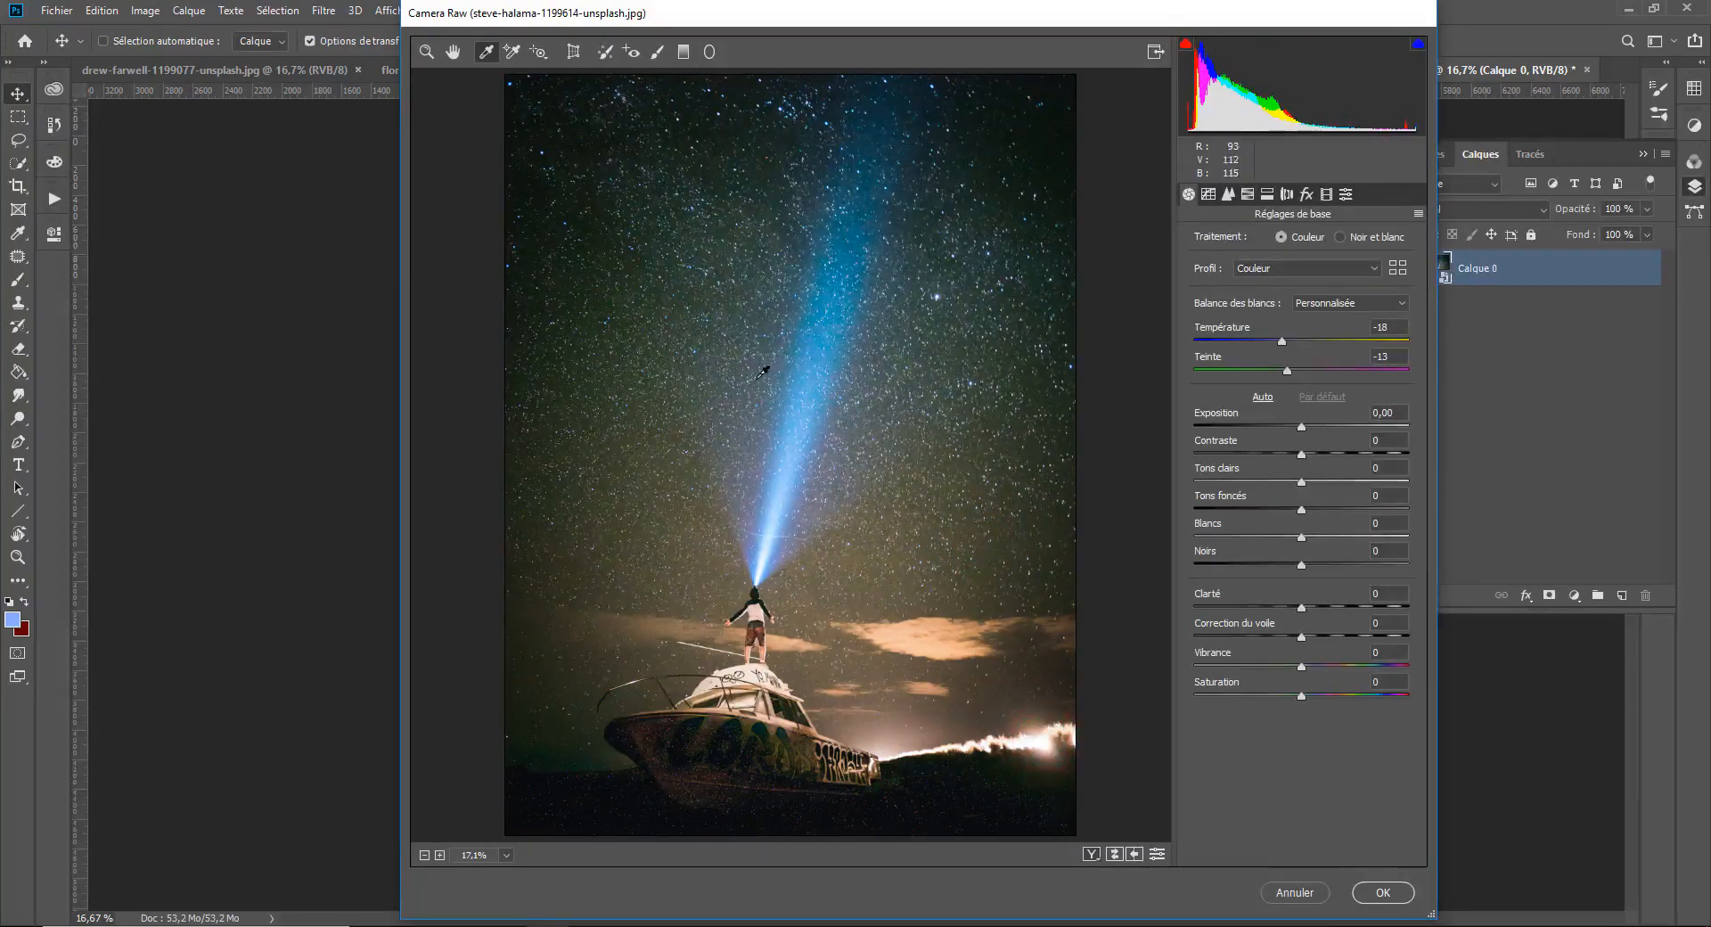
- Place three colour samplers on the sky and the light beam, and clear all the samples
{"action": "left_click", "coordinate": [512, 52]}
{"action": "left_click", "coordinate": [739, 258]}
{"action": "left_click", "coordinate": [829, 352]}
{"action": "left_click", "coordinate": [762, 524]}
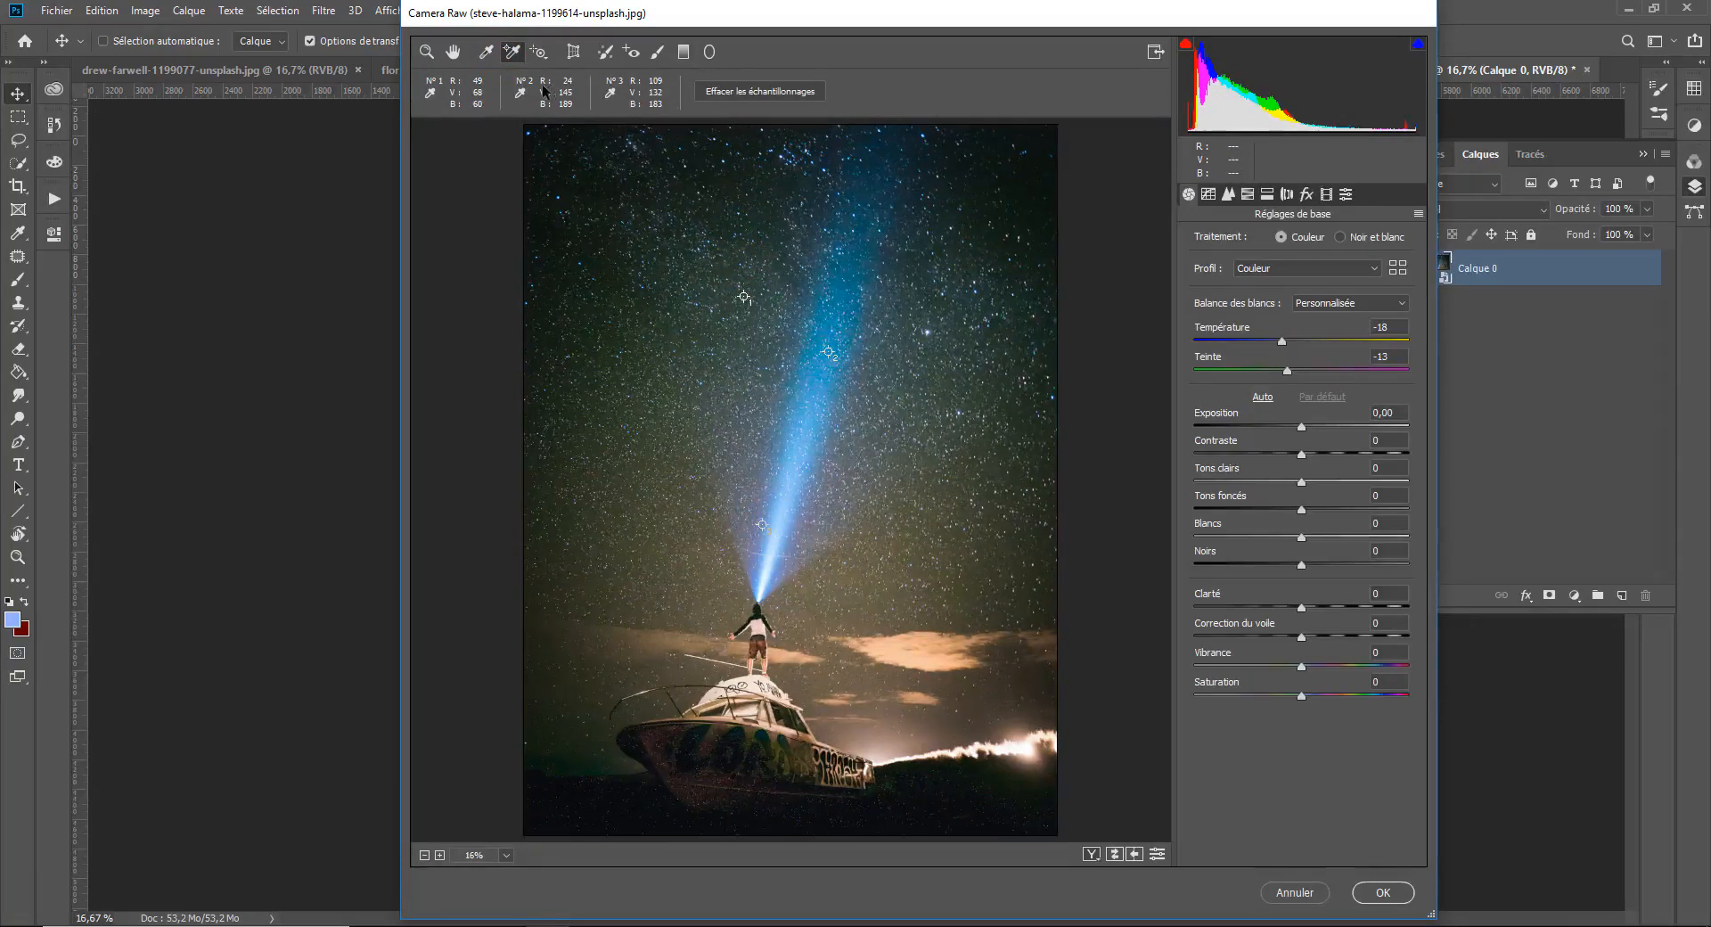
{"action": "left_click", "coordinate": [776, 92]}
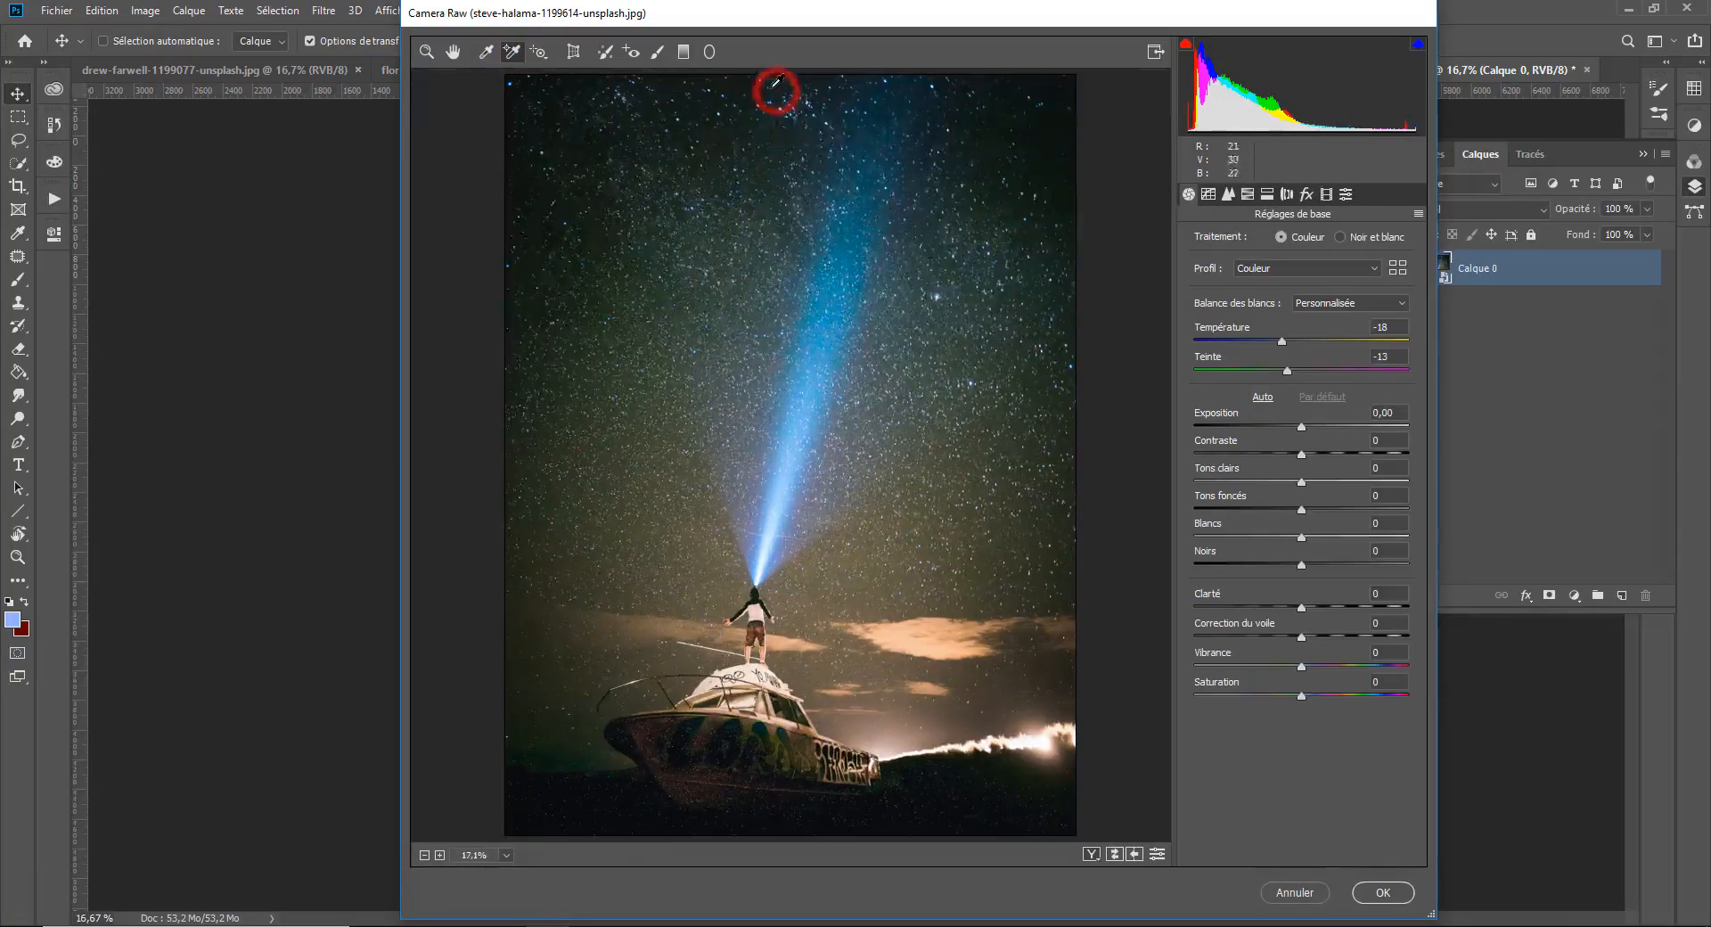
- Activate the targeted adjustment tool for hue and place one colour sampler on the light beam
{"action": "left_click", "coordinate": [540, 53]}
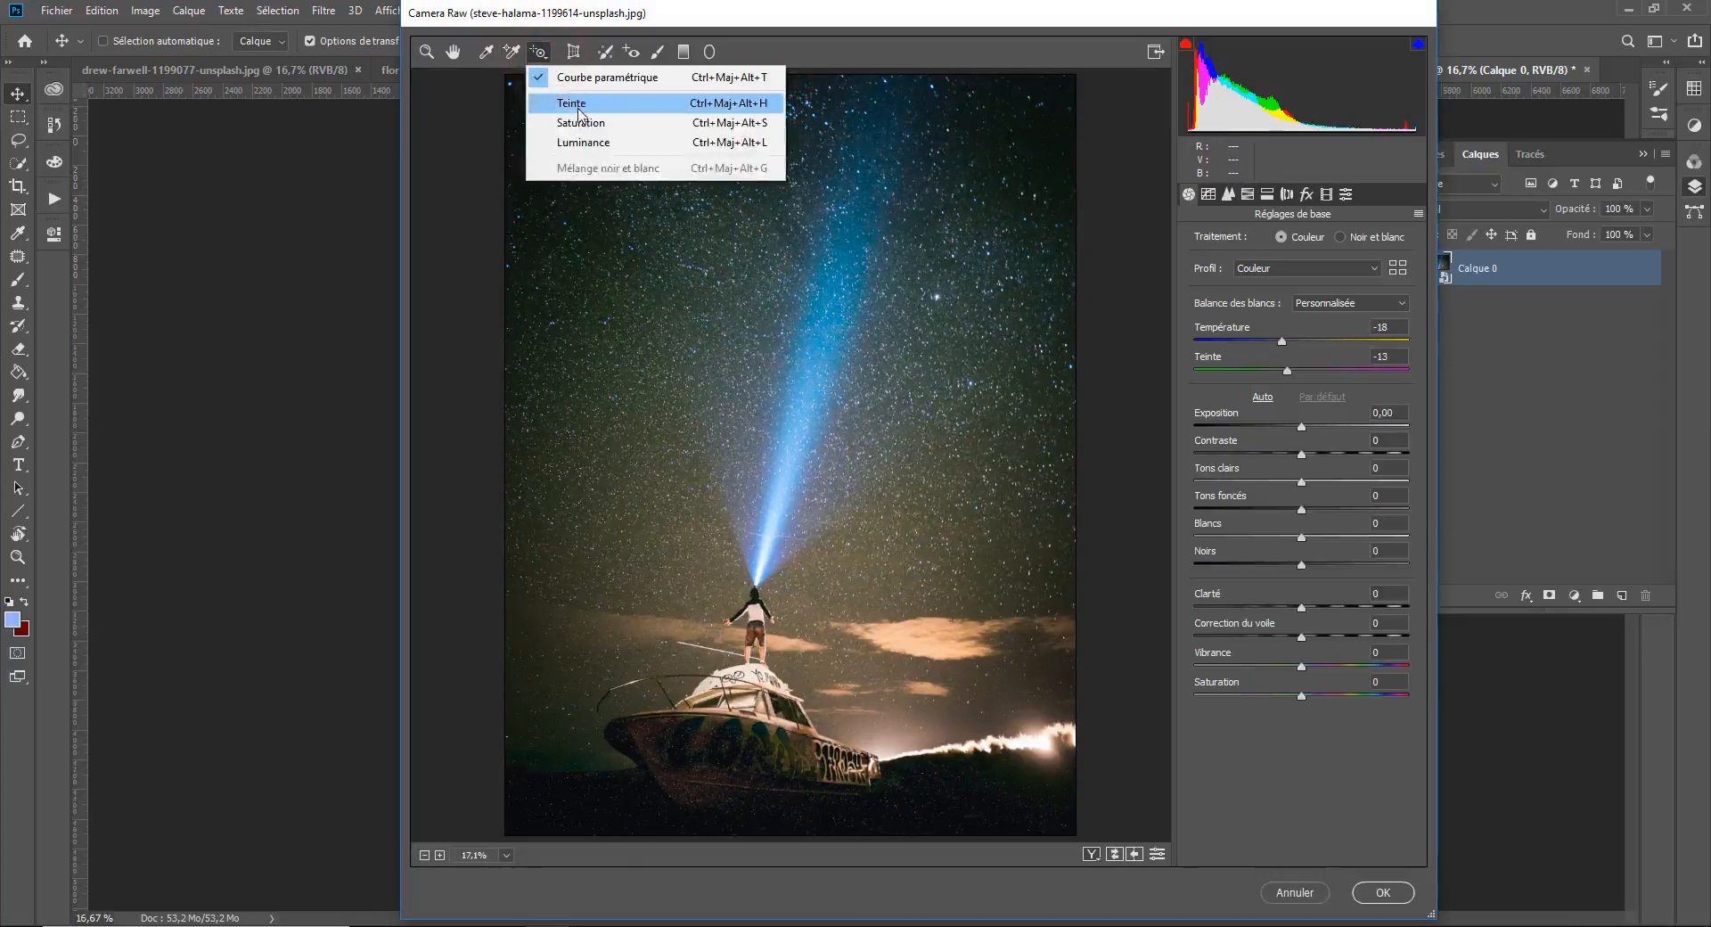
{"action": "left_click", "coordinate": [588, 104]}
{"action": "left_click", "coordinate": [818, 332]}
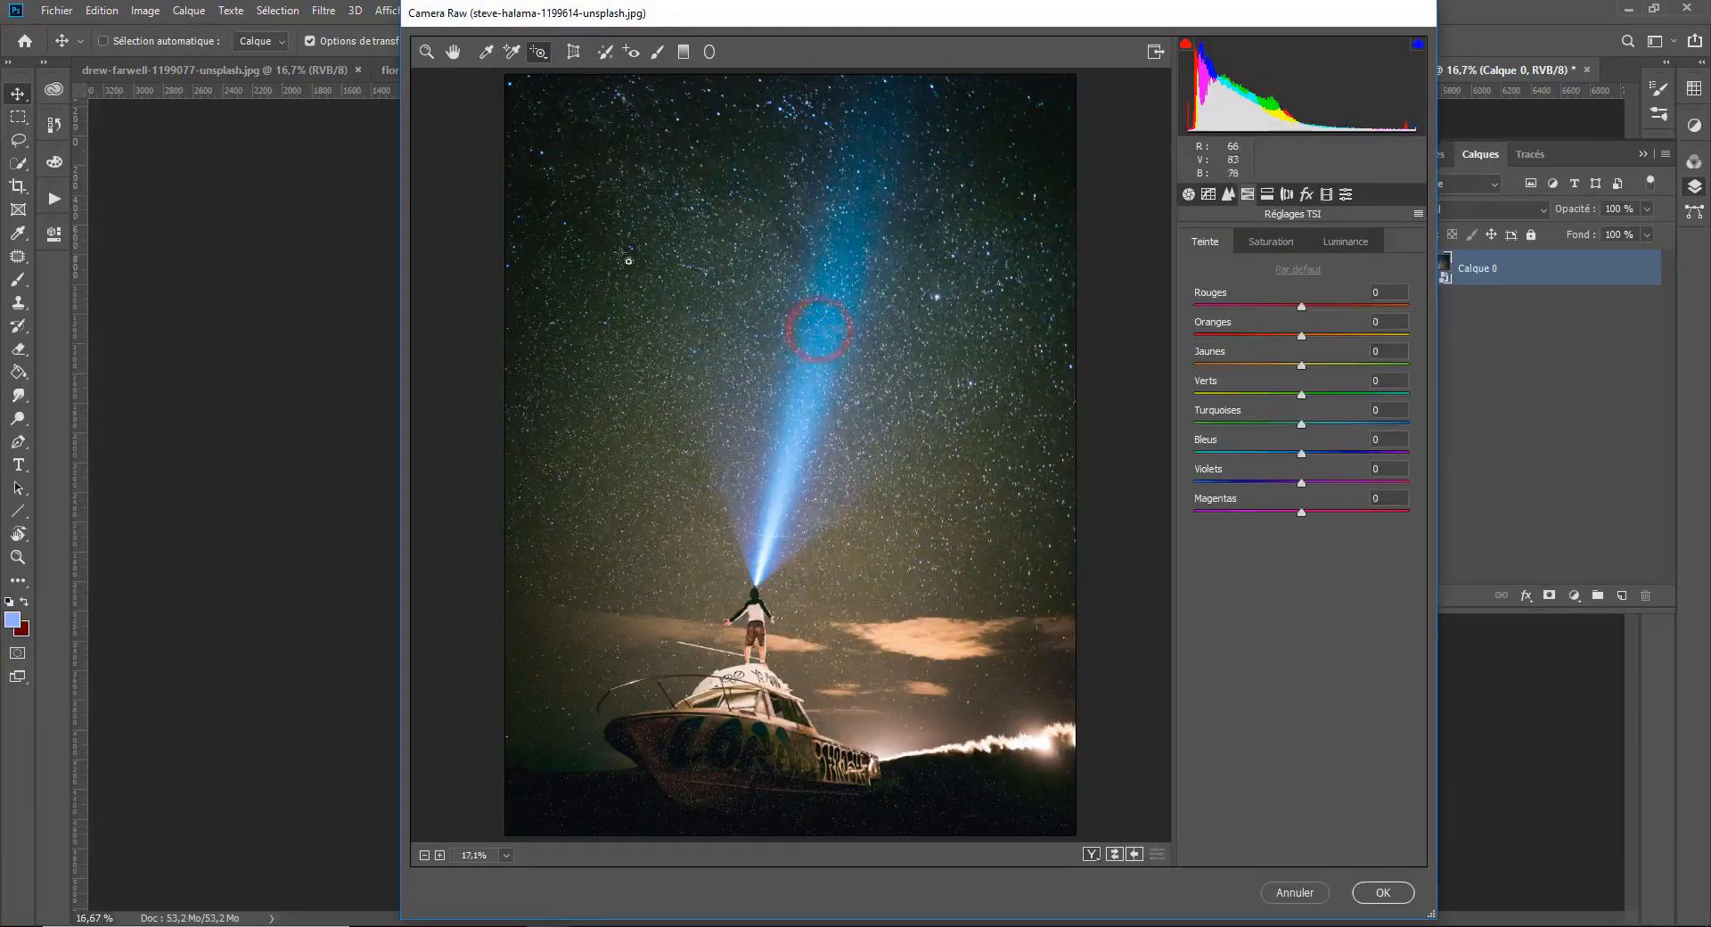
{"action": "left_click", "coordinate": [509, 51]}
{"action": "left_click", "coordinate": [816, 379]}
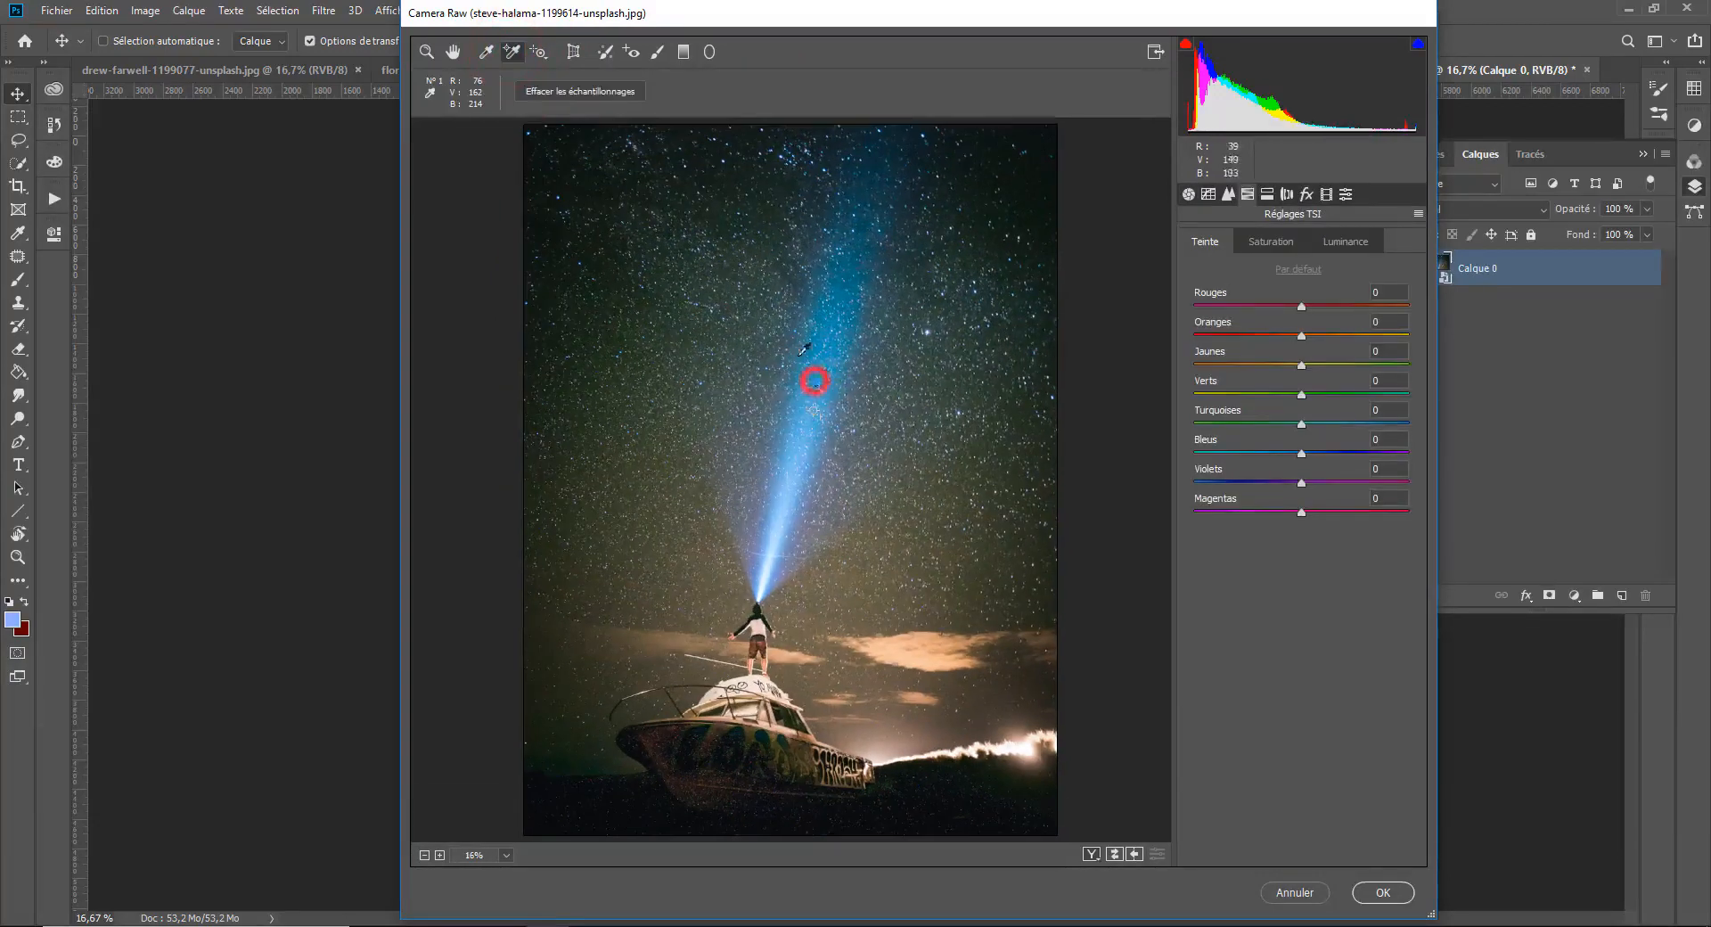
- Shift the Reds hue to -24 after trying +4, and clear the colour sampler
{"action": "left_click", "coordinate": [540, 53]}
{"action": "left_click_drag", "start_coordinate": [1261, 305], "coordinate": [1307, 299]}
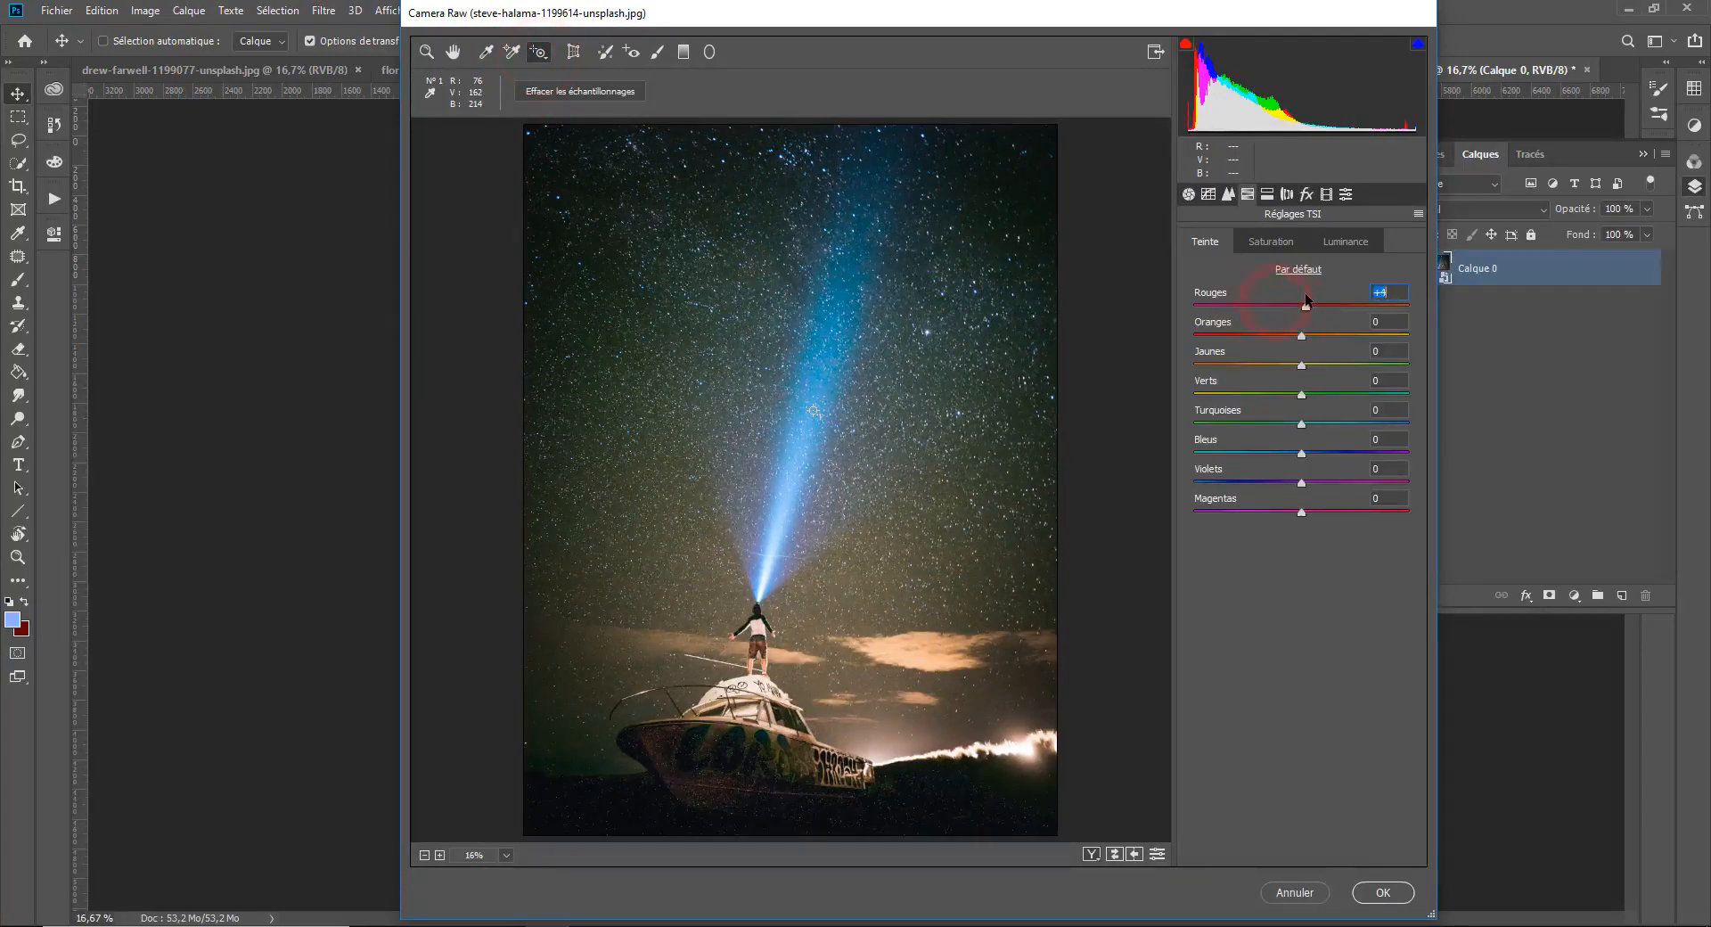
{"action": "key", "text": "ctrl+z"}
{"action": "left_click", "coordinate": [602, 103]}
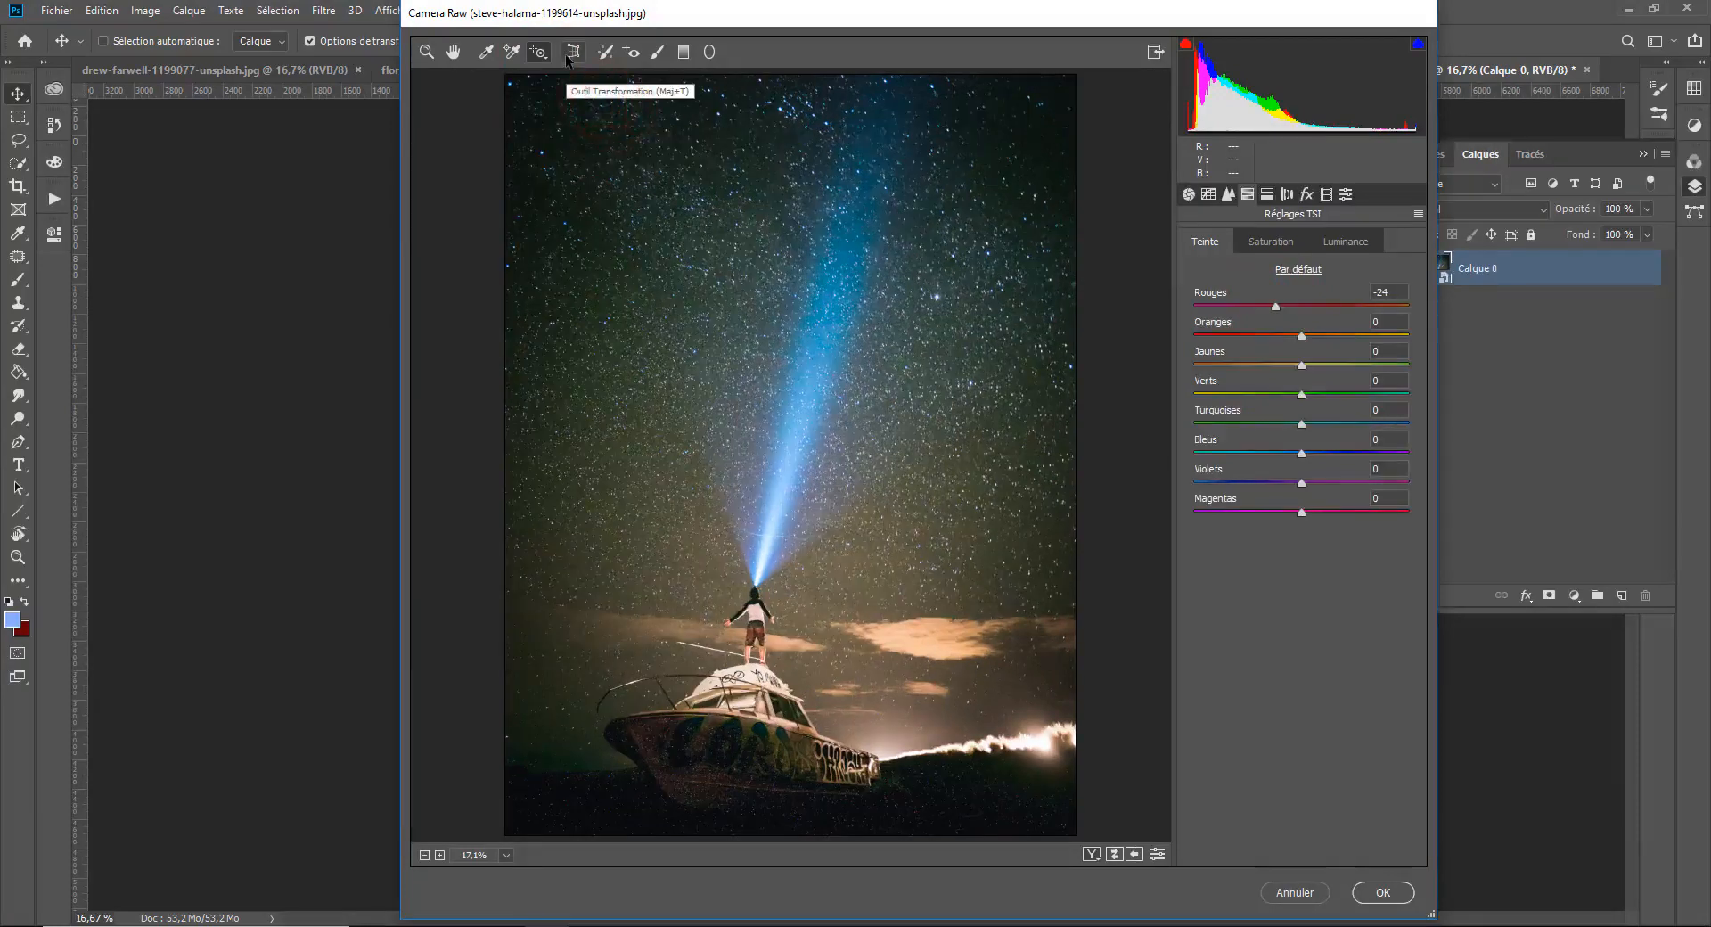
- Try a diagonal Upright guide across the sky, undo it, and draw a guide along the horizon at the boat's hull
{"action": "left_click", "coordinate": [571, 53]}
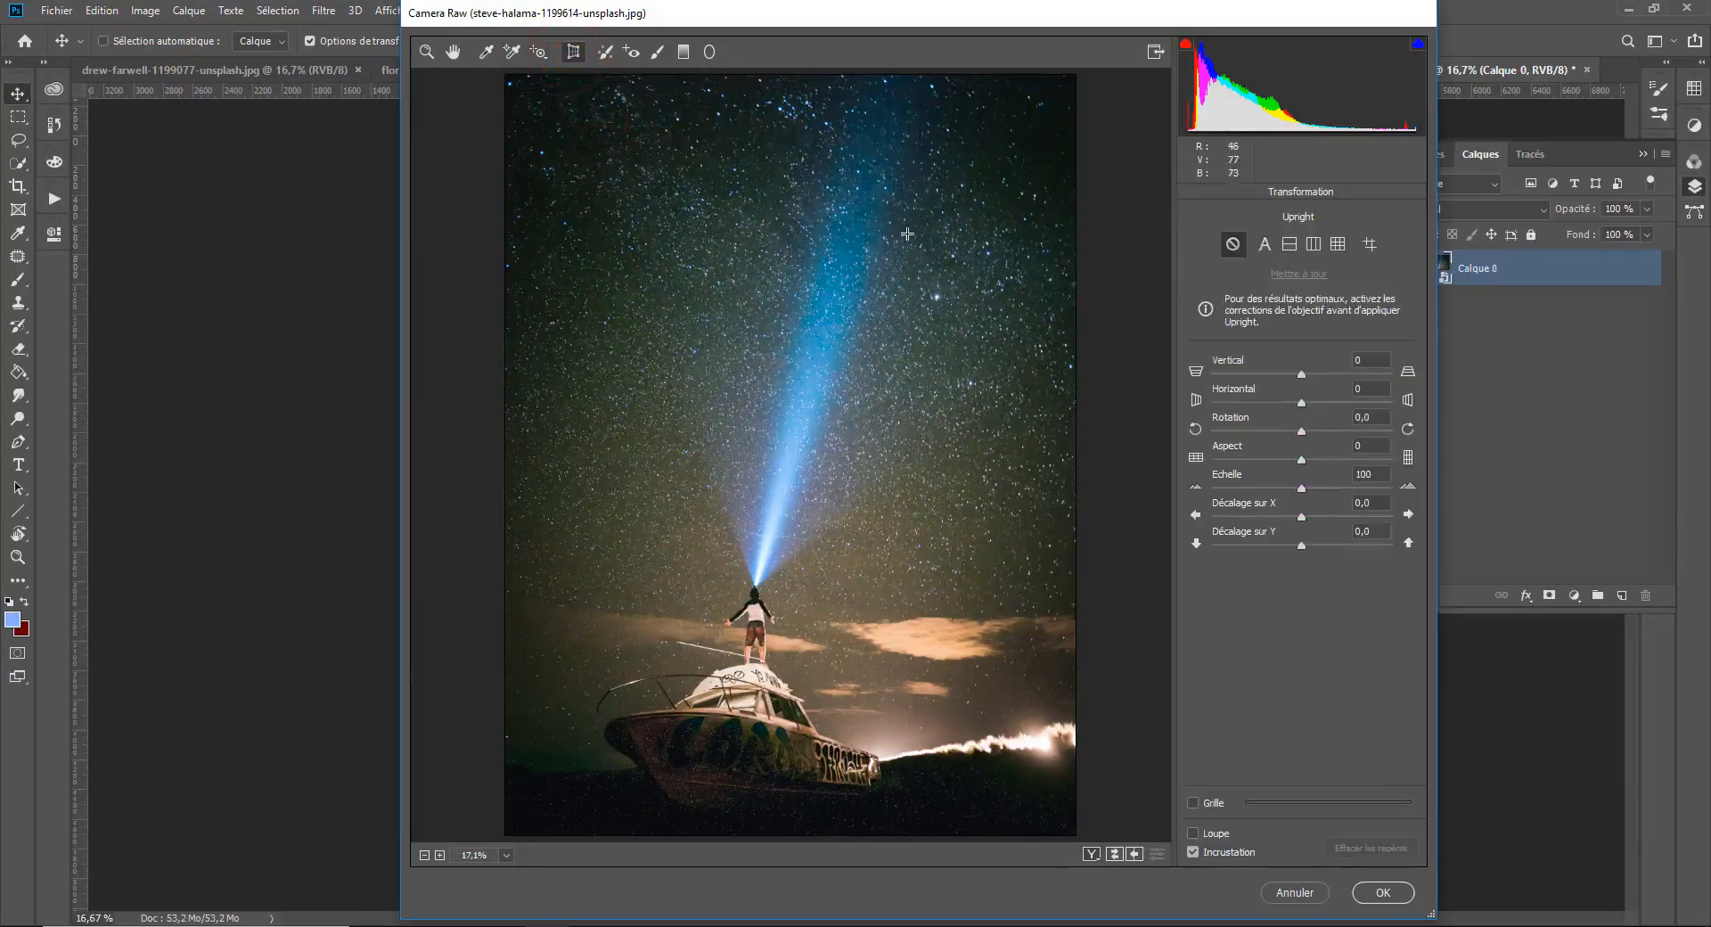
{"action": "left_click_drag", "start_coordinate": [701, 266], "coordinate": [990, 474]}
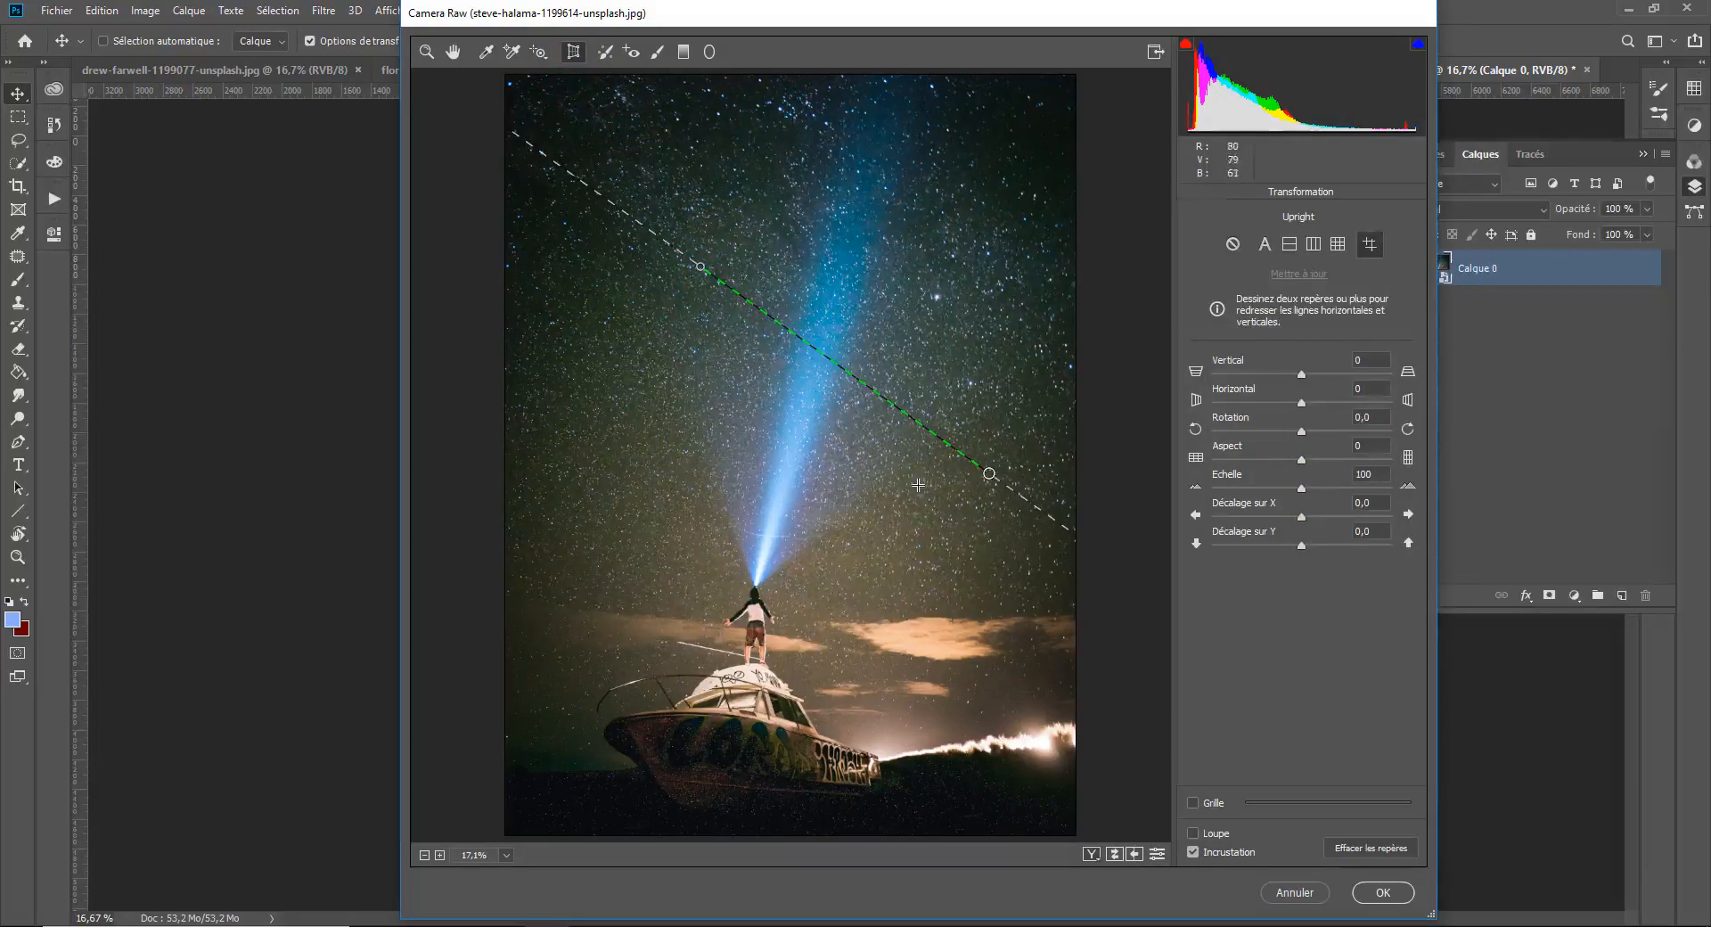
{"action": "key", "text": "ctrl+z"}
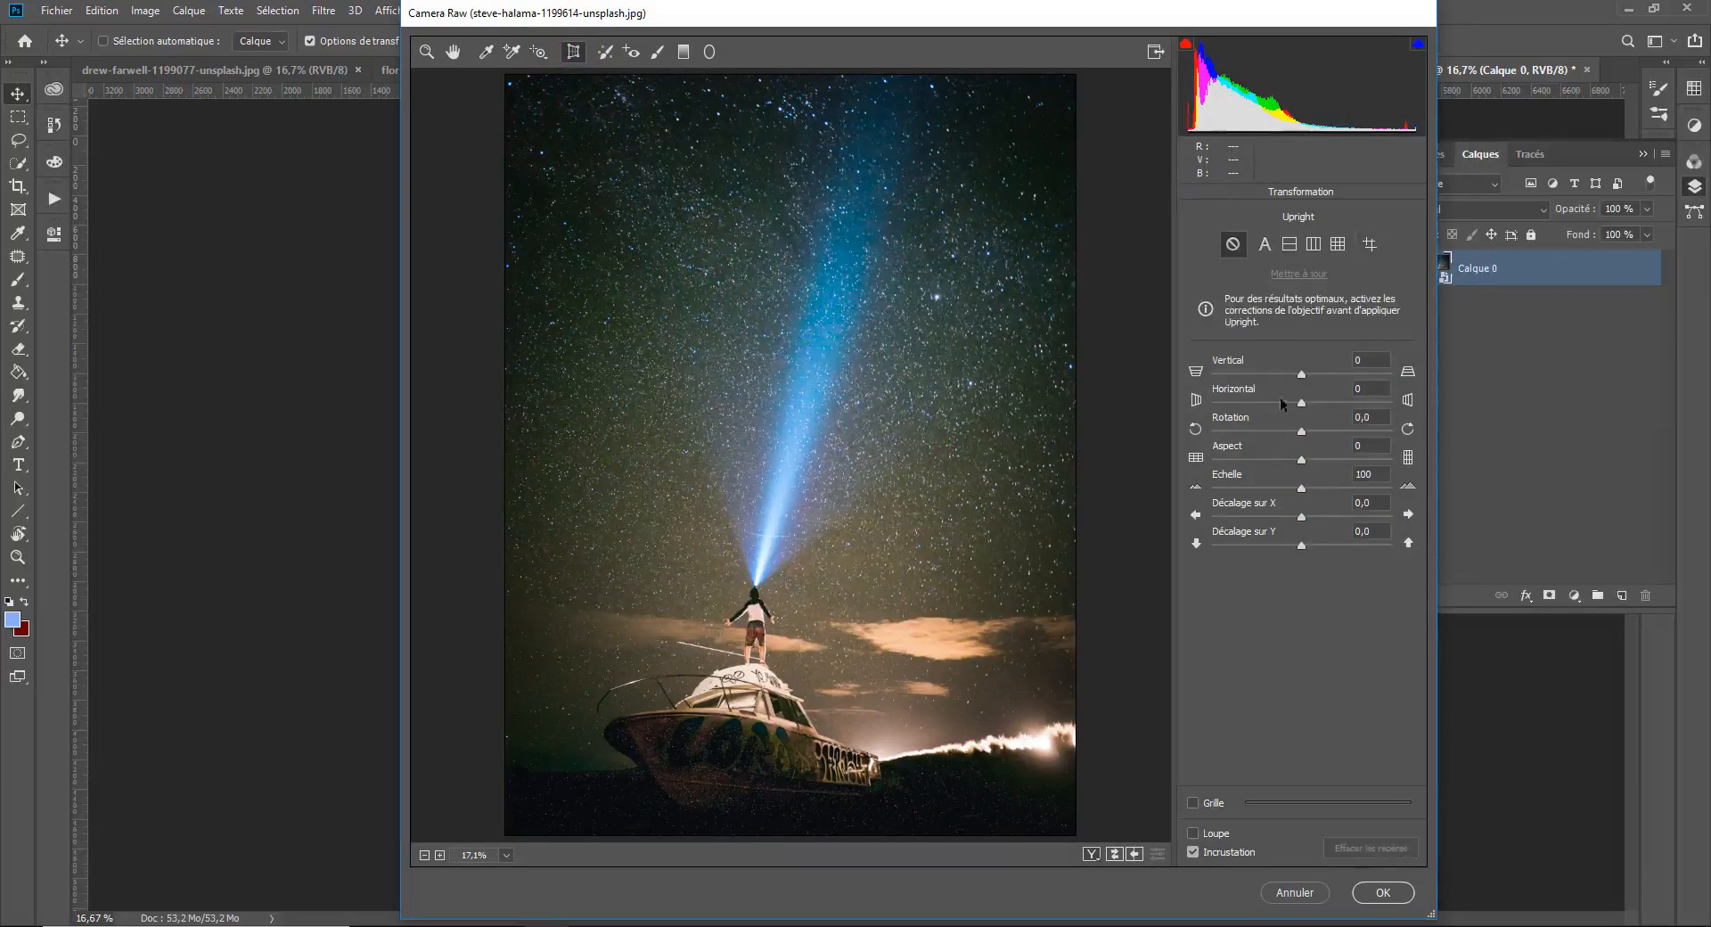
{"action": "left_click_drag", "start_coordinate": [492, 761], "coordinate": [1065, 740]}
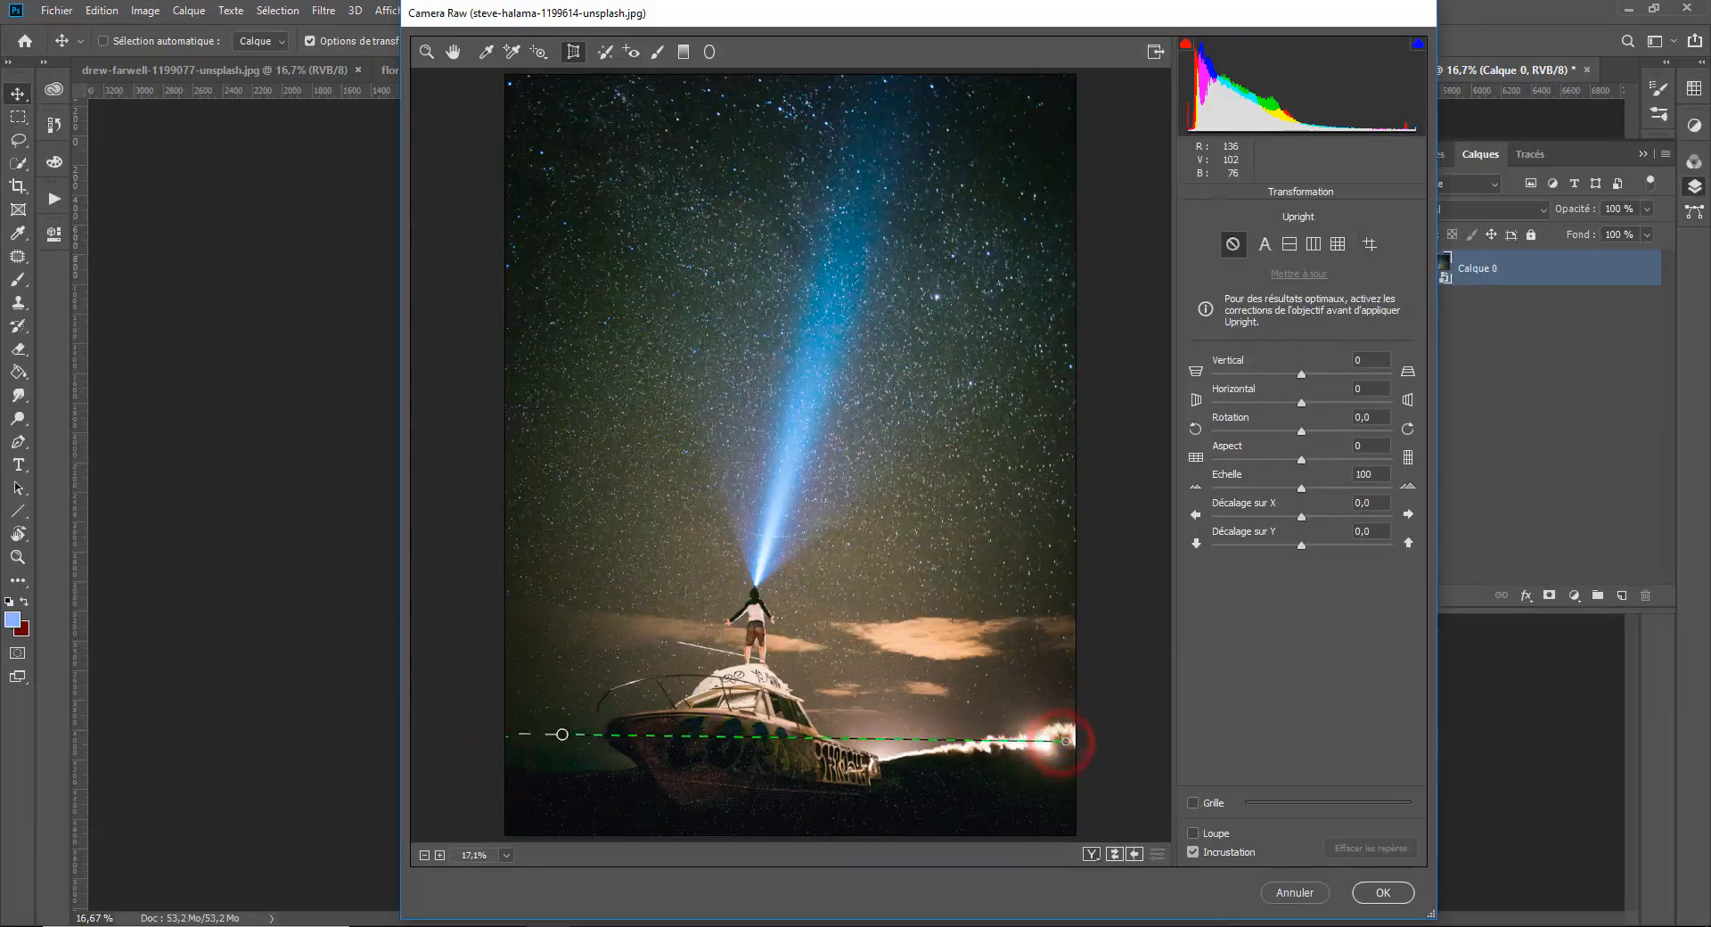
{"action": "left_click_drag", "start_coordinate": [541, 770], "coordinate": [539, 777]}
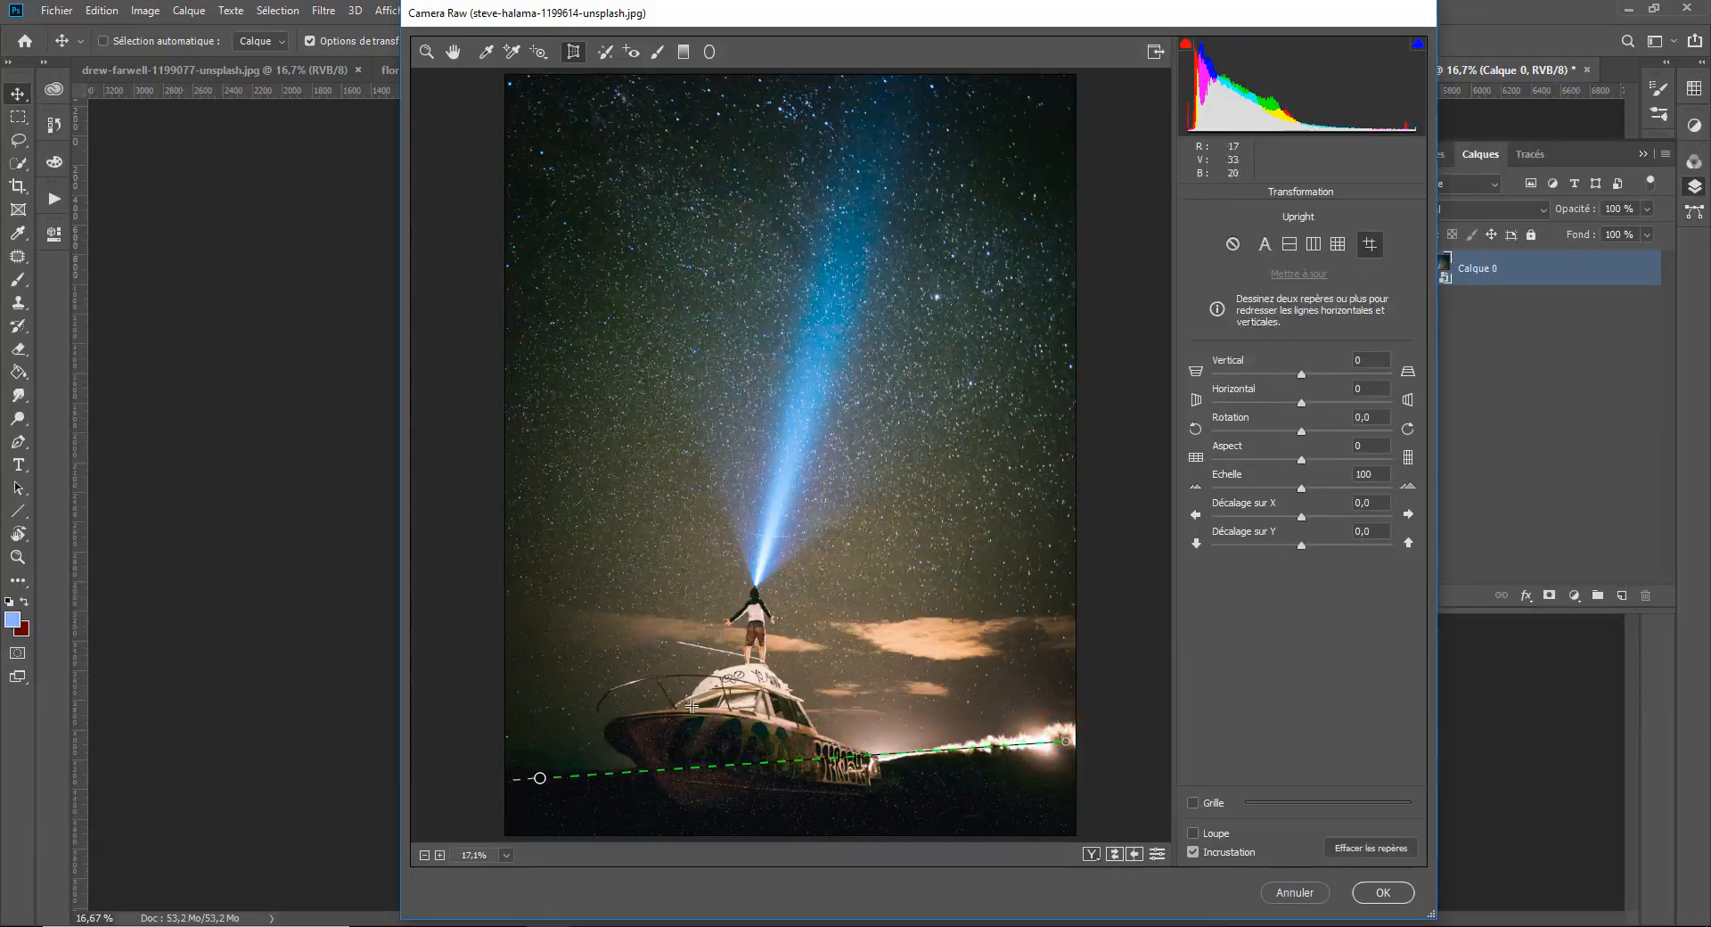
- Try the Vertical, Aspect and X offset transformations on the photo and undo them
{"action": "mouse_move", "coordinate": [1307, 380]}
{"action": "left_mouse_down"}
{"action": "mouse_move", "coordinate": [1324, 386]}
{"action": "mouse_move", "coordinate": [1301, 389]}
{"action": "left_mouse_up"}
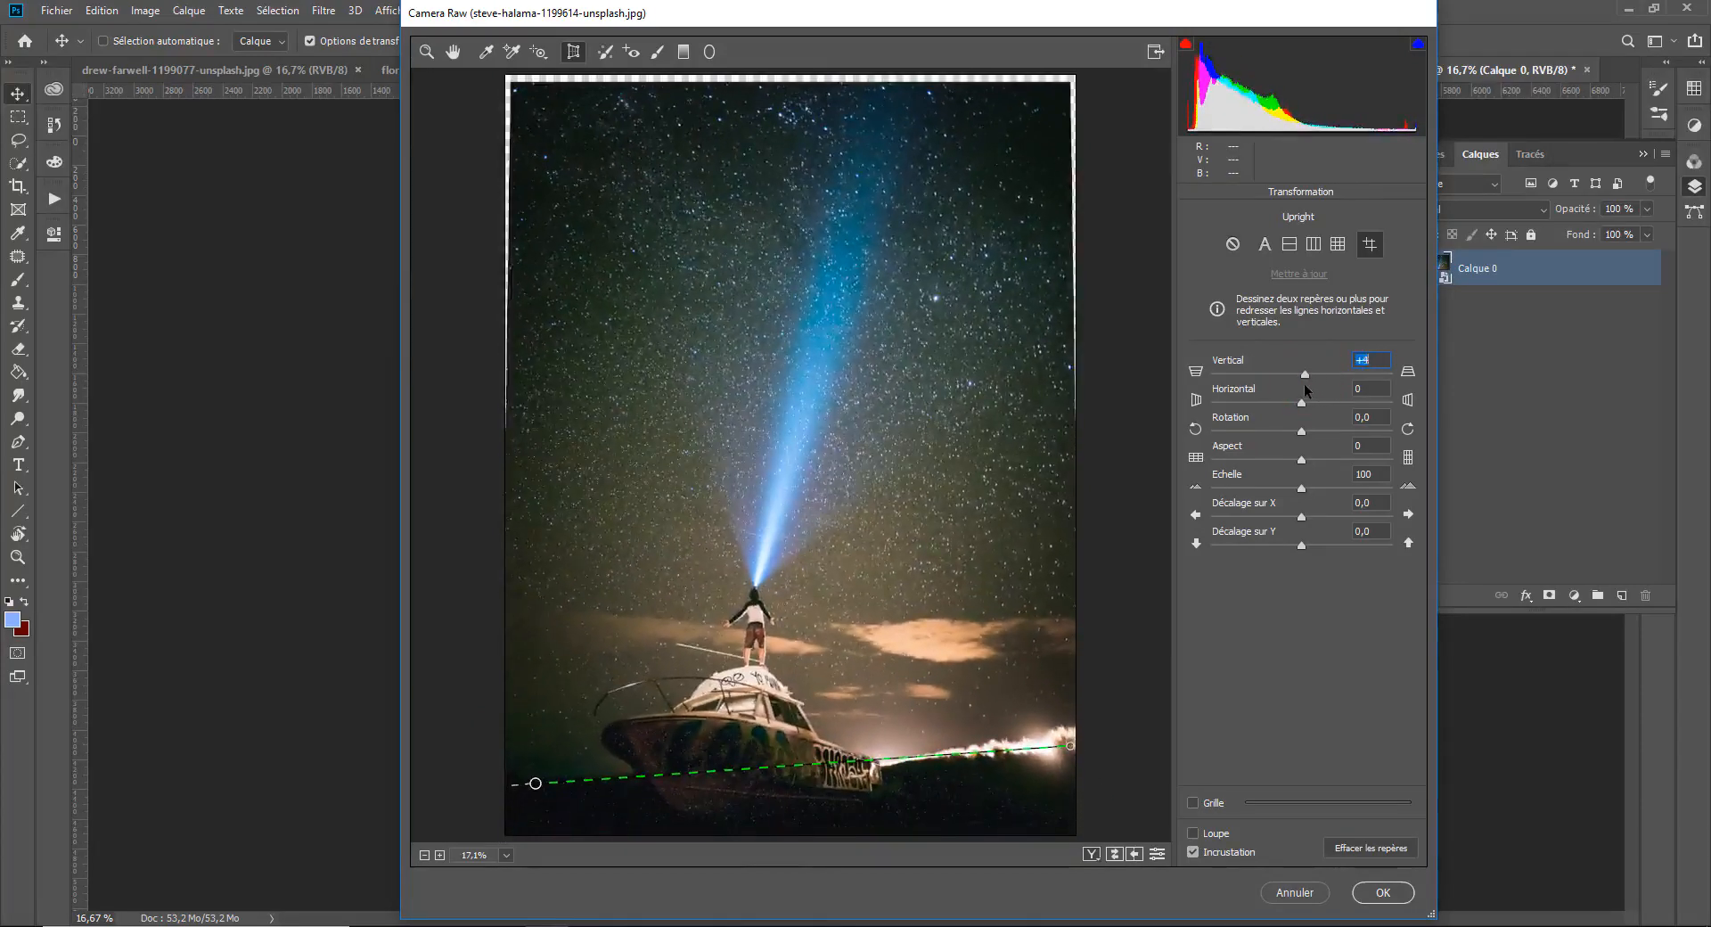
{"action": "left_click", "coordinate": [1297, 415]}
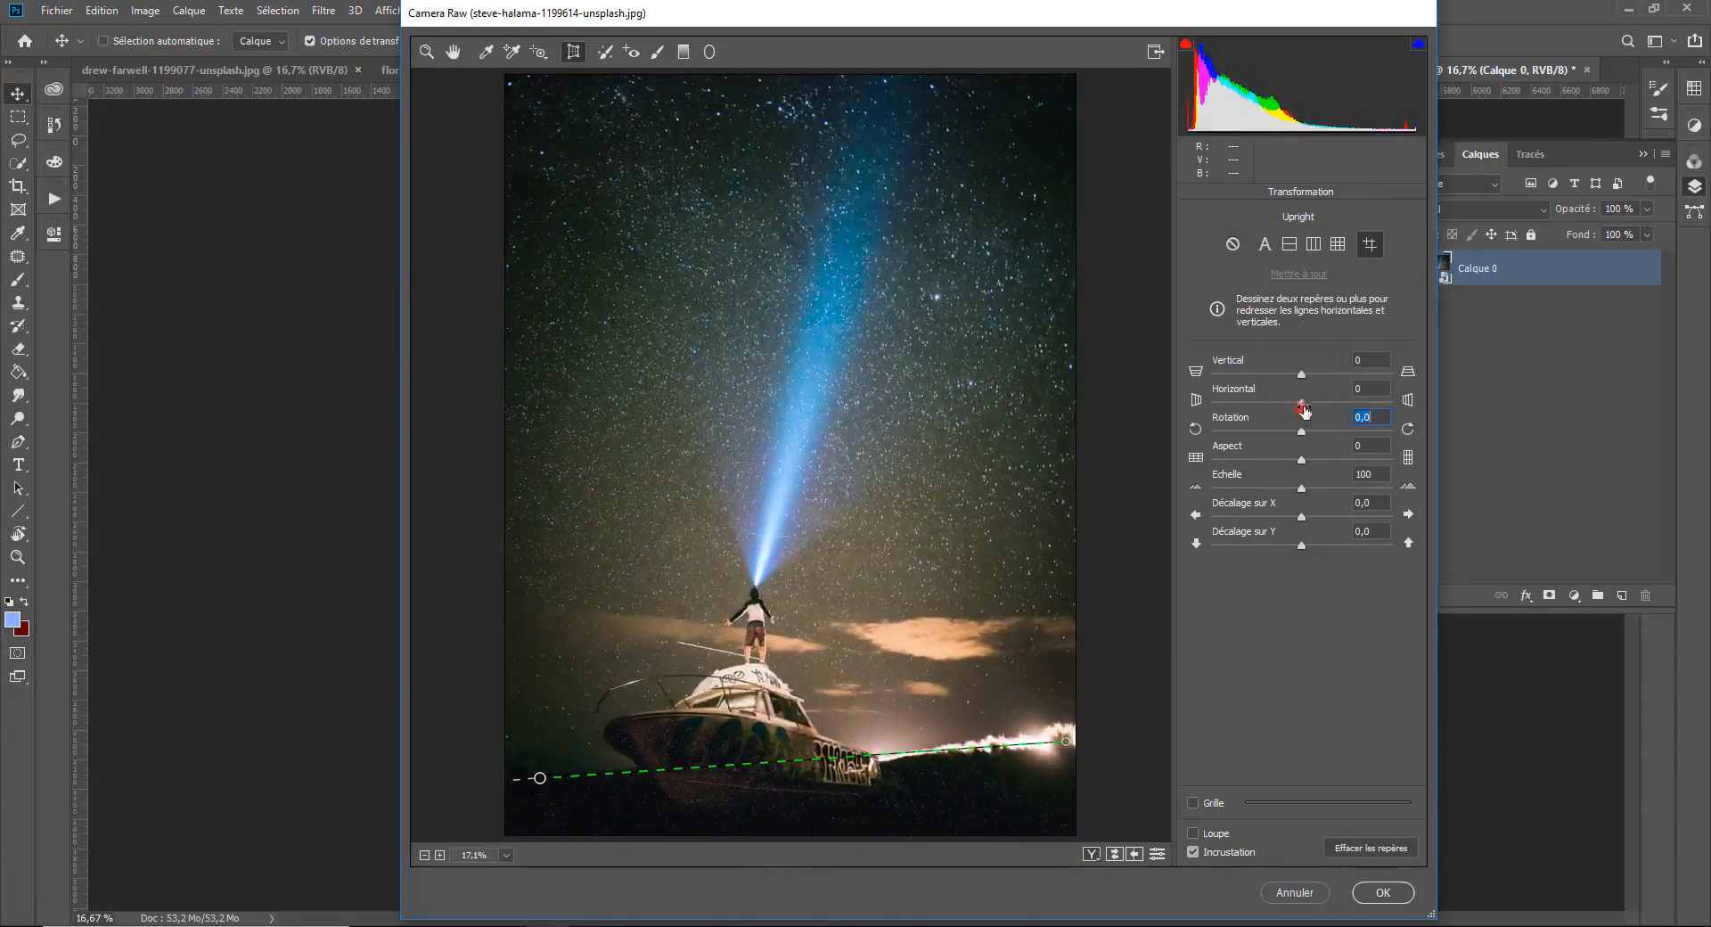
{"action": "key", "text": "ctrl+z"}
{"action": "left_click_drag", "start_coordinate": [1303, 461], "coordinate": [1292, 459]}
{"action": "double_click", "coordinate": [1292, 461]}
{"action": "left_click_drag", "start_coordinate": [1302, 516], "coordinate": [1333, 508]}
{"action": "key", "text": "ctrl+z"}
- Try moving the horizon guide's end up into the sky and altering the vertical perspective, and undo both changes
{"action": "left_click_drag", "start_coordinate": [538, 780], "coordinate": [612, 385]}
{"action": "left_click_drag", "start_coordinate": [1304, 375], "coordinate": [1310, 376]}
{"action": "key", "text": "ctrl+z"}
{"action": "key", "text": "ctrl+z"}
- Reduce the spot removal brush size to 8 and paint a healing stroke across the lower part of the light beam
{"action": "left_click", "coordinate": [605, 52]}
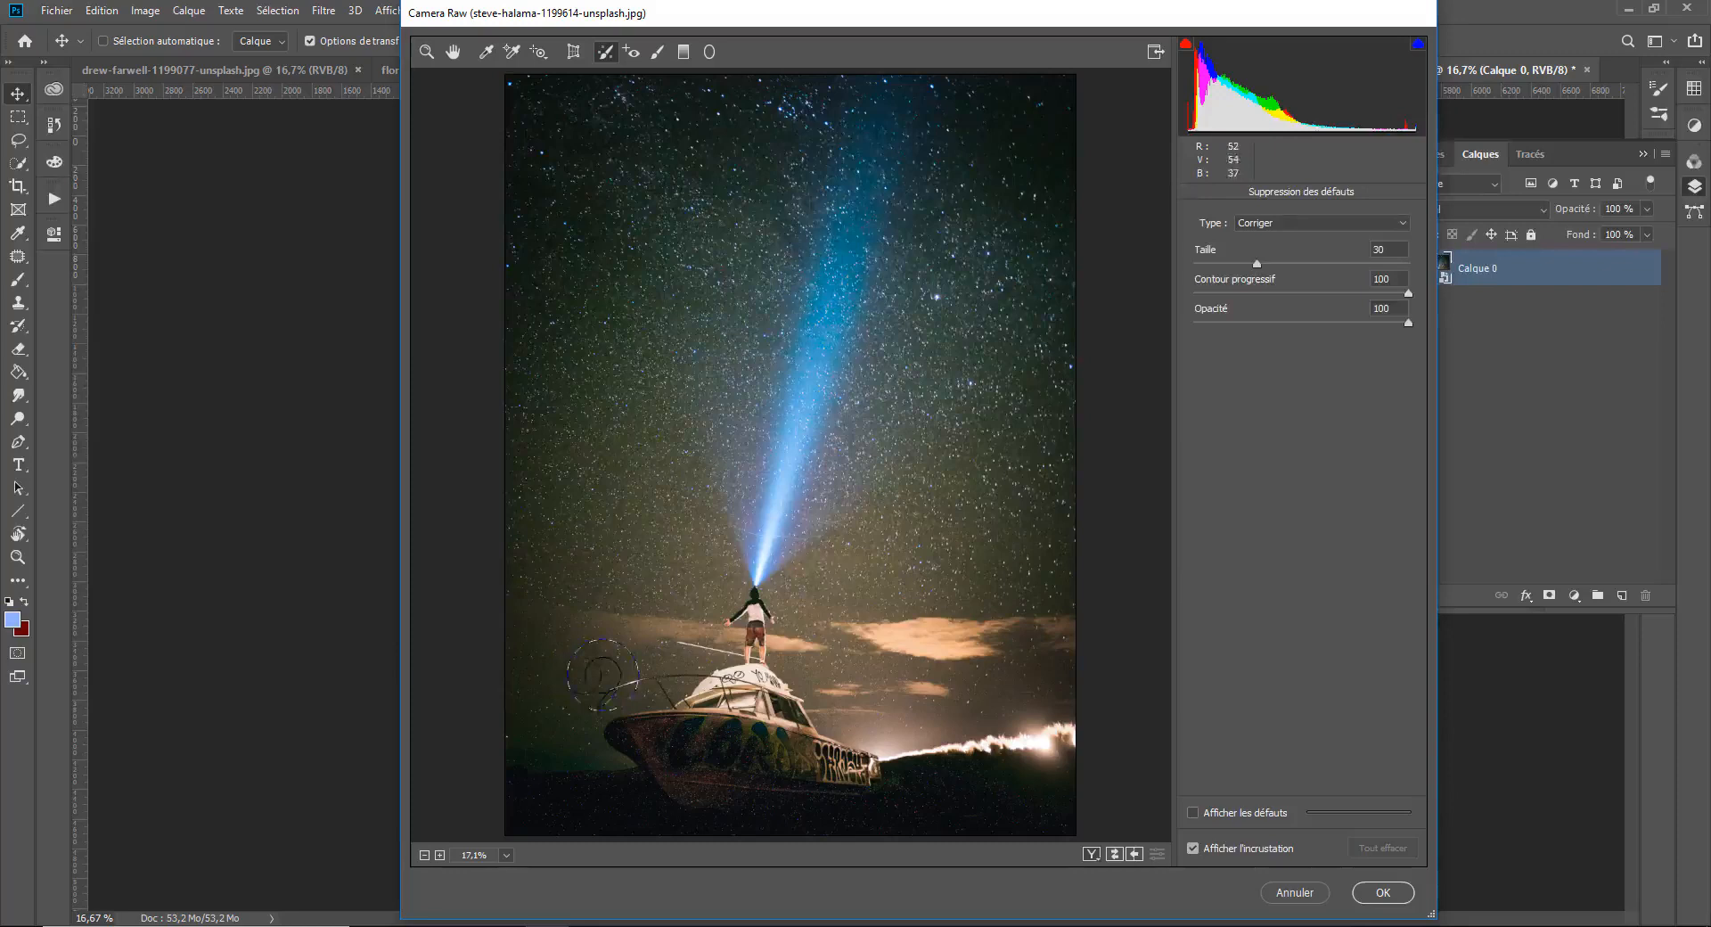
{"action": "scroll", "coordinate": [759, 545], "scroll_direction": "up", "scroll_amount": 5}
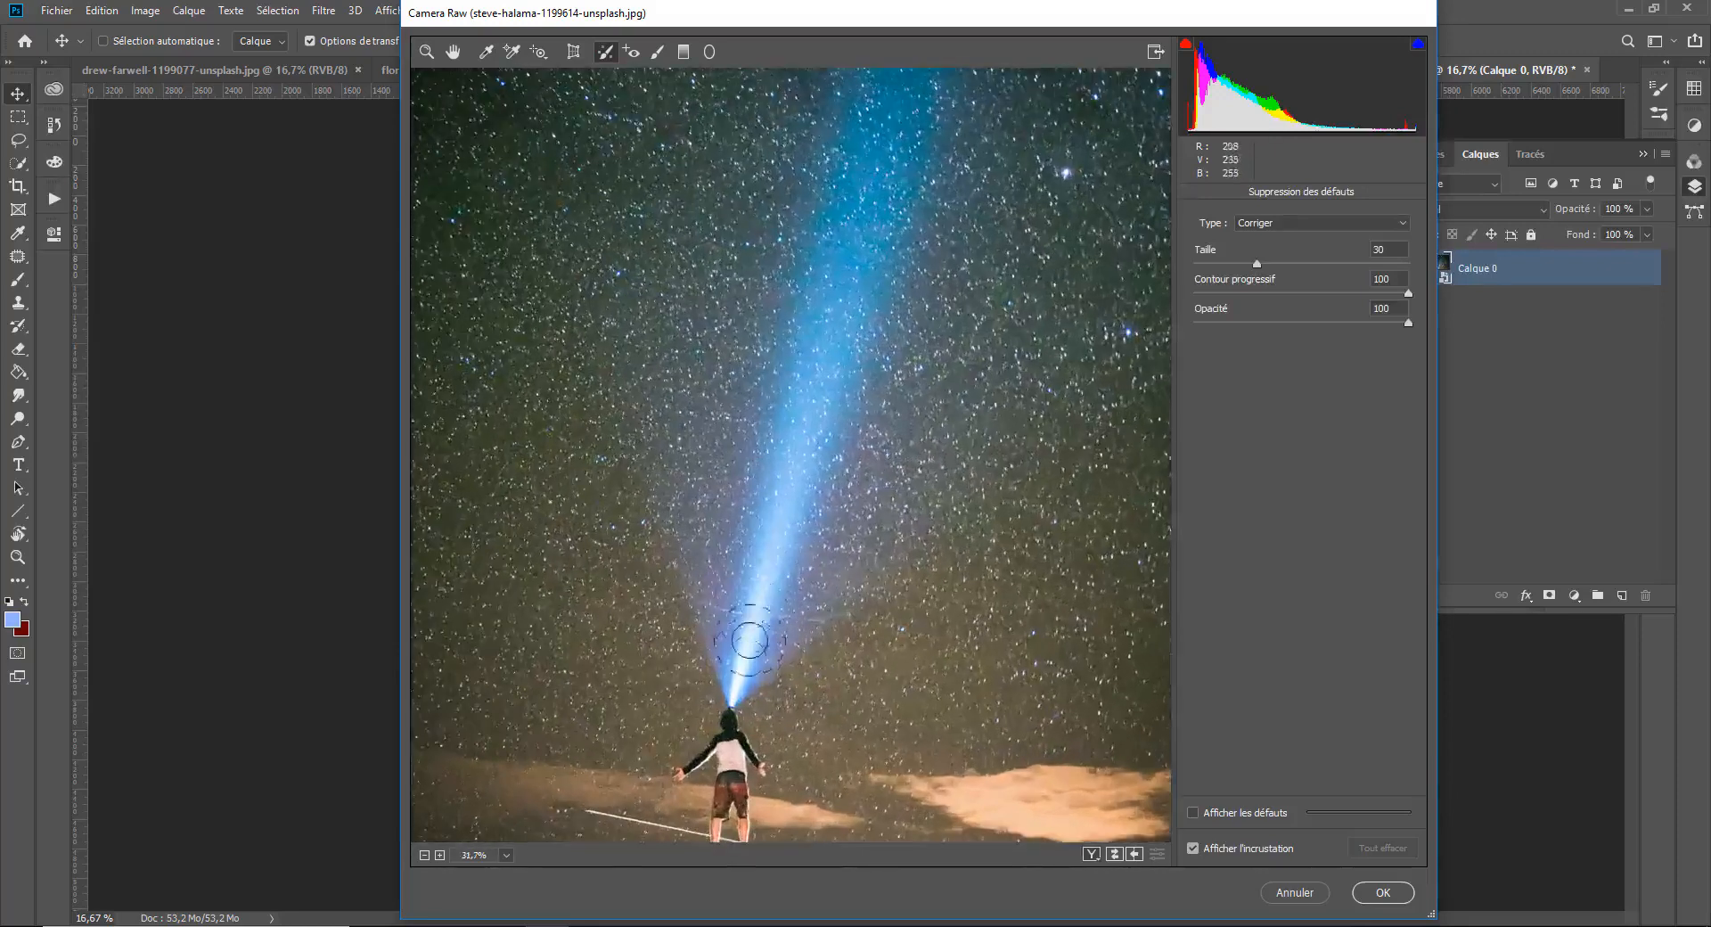
{"action": "scroll", "coordinate": [750, 631], "scroll_direction": "up", "scroll_amount": 2}
{"action": "scroll", "coordinate": [750, 632], "scroll_direction": "down", "scroll_amount": 2}
{"action": "left_click_drag", "start_coordinate": [1226, 263], "coordinate": [1209, 265]}
{"action": "mouse_move", "coordinate": [691, 609]}
{"action": "left_mouse_down"}
{"action": "mouse_move", "coordinate": [828, 632]}
{"action": "mouse_move", "coordinate": [767, 631]}
{"action": "mouse_move", "coordinate": [774, 564]}
{"action": "mouse_move", "coordinate": [757, 551]}
{"action": "mouse_move", "coordinate": [625, 559]}
{"action": "mouse_move", "coordinate": [570, 657]}
{"action": "mouse_move", "coordinate": [651, 648]}
{"action": "left_mouse_up"}
{"action": "mouse_move", "coordinate": [765, 610]}
{"action": "left_mouse_down"}
{"action": "mouse_move", "coordinate": [764, 636]}
{"action": "mouse_move", "coordinate": [788, 600]}
{"action": "mouse_move", "coordinate": [762, 609]}
{"action": "mouse_move", "coordinate": [775, 617]}
{"action": "left_mouse_up"}
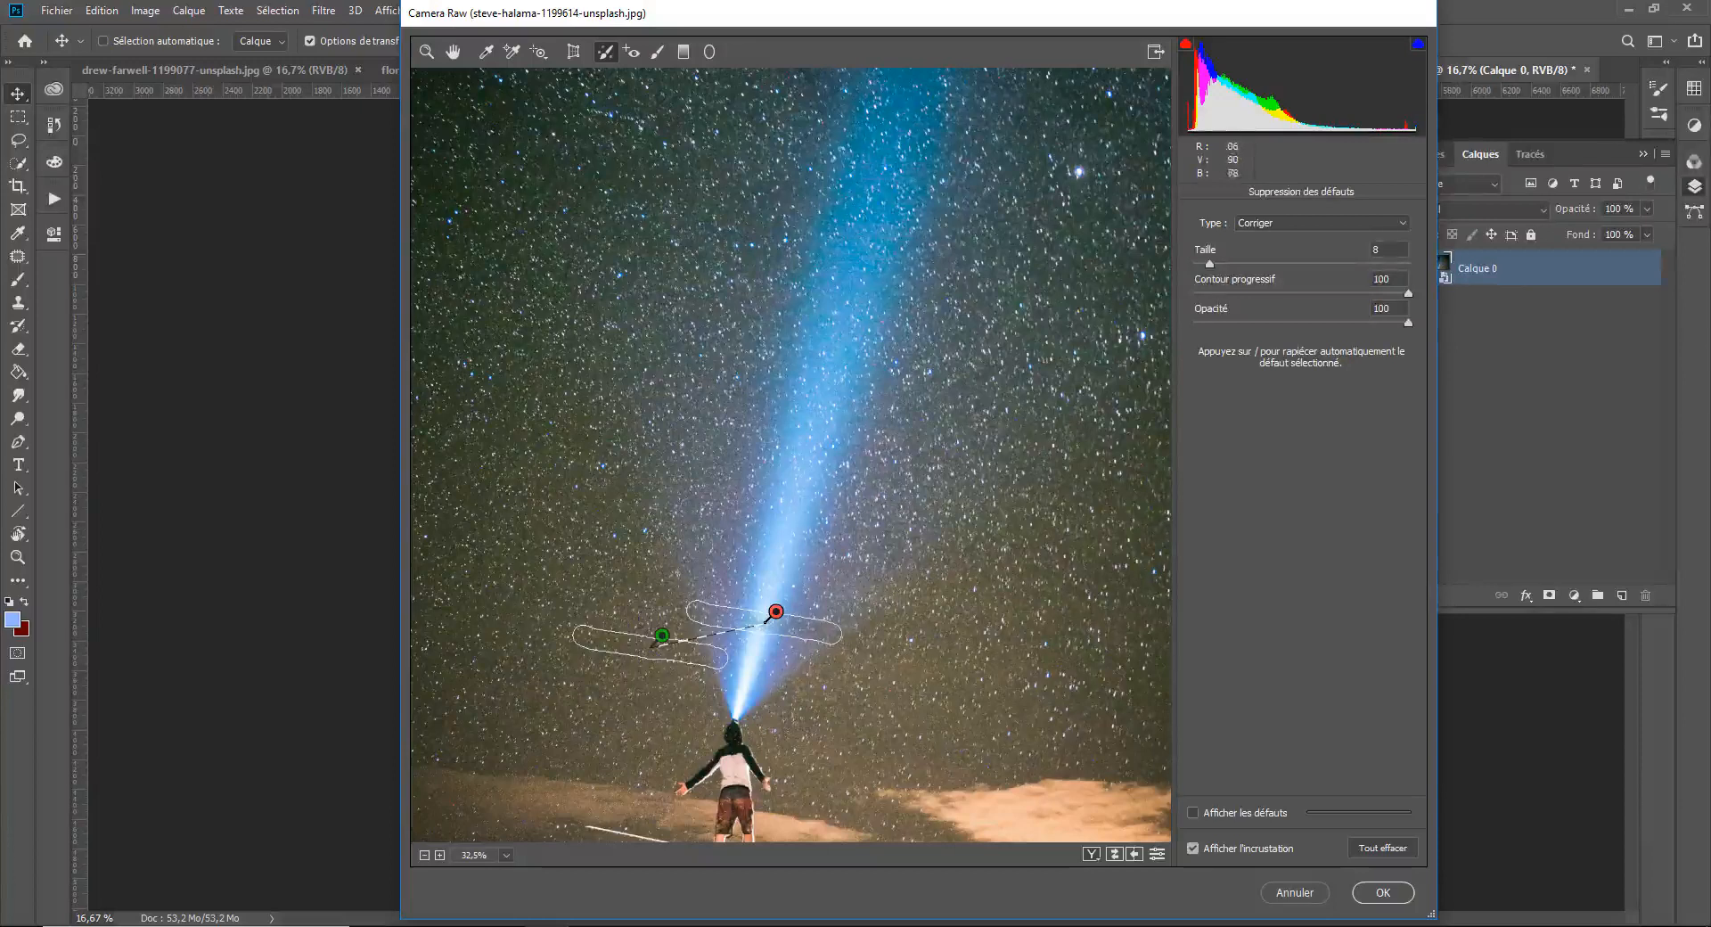
- Cycle the healing stroke's automatic source to an area just above it on the beam and set its type to Dupliquer
{"action": "key", "text": "slash"}
{"action": "key", "text": "slash"}
{"action": "key", "text": "slash"}
{"action": "key", "text": "slash"}
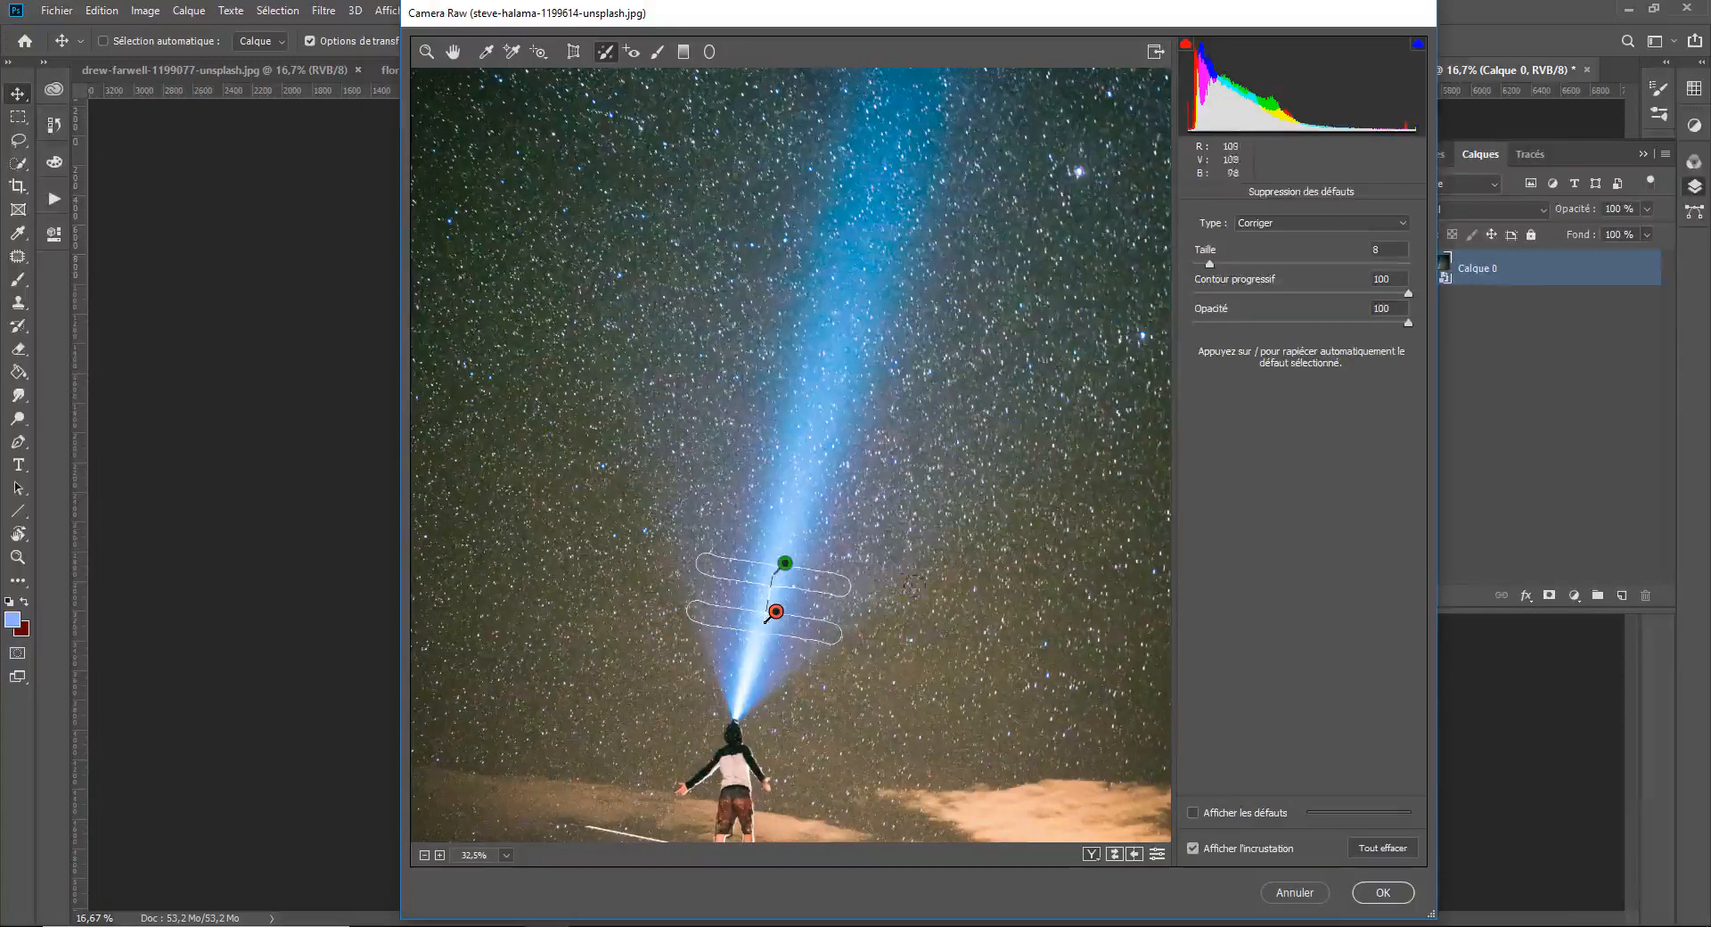
{"action": "left_click", "coordinate": [1290, 223]}
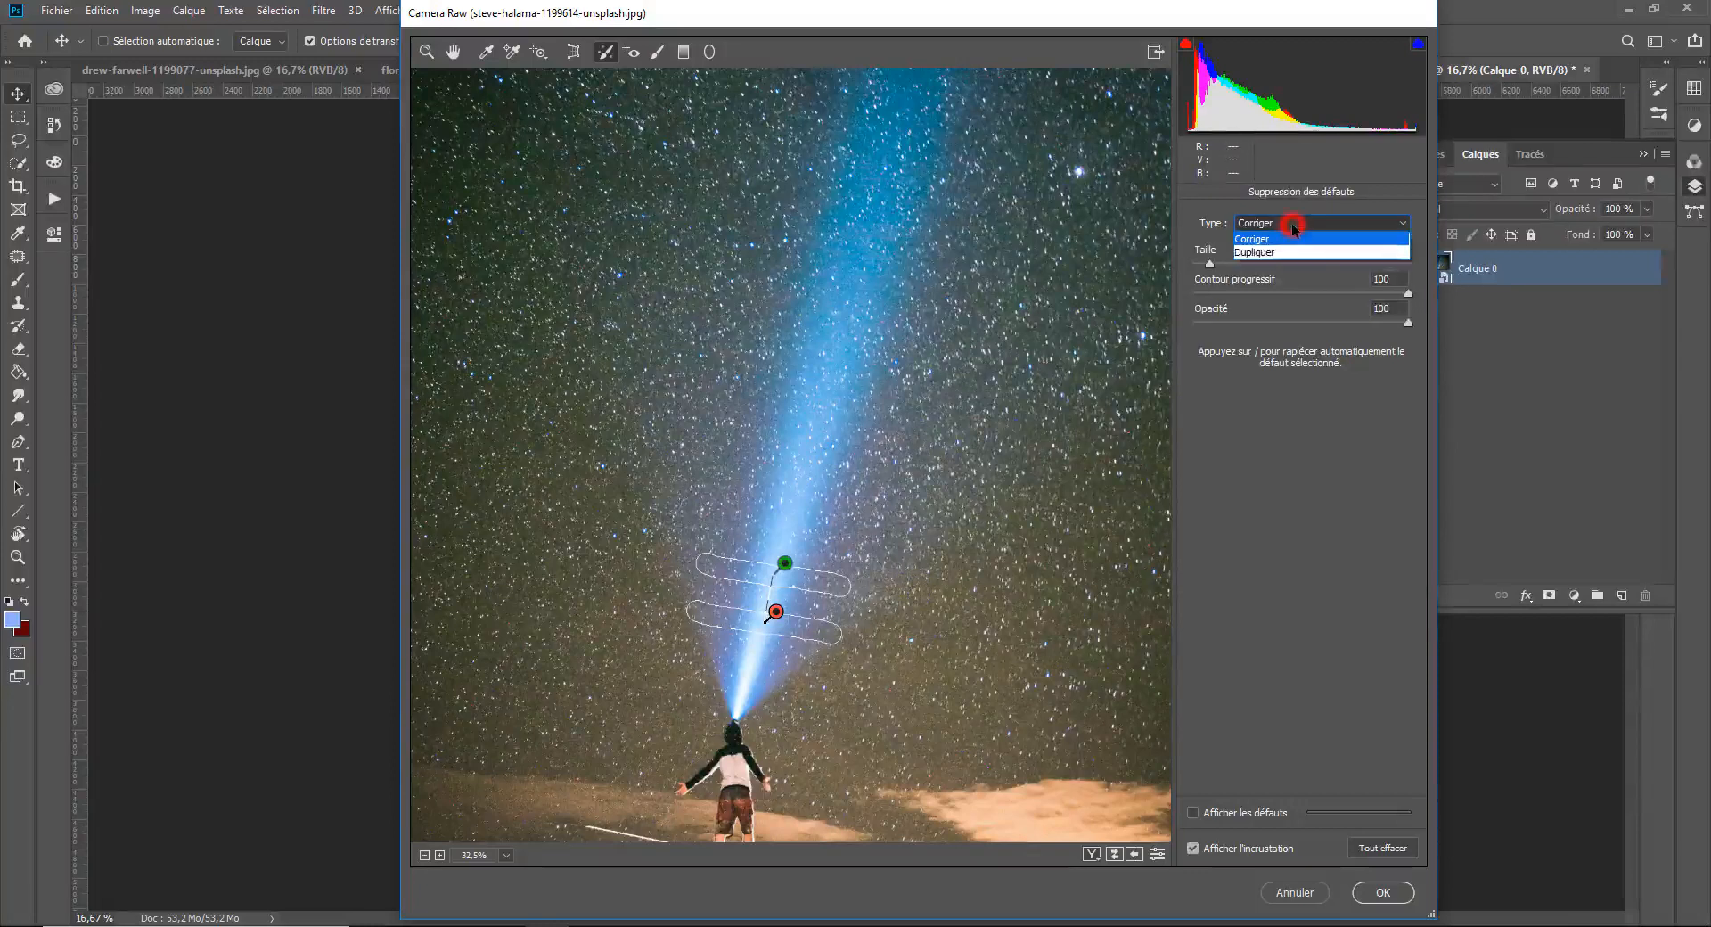
{"action": "left_click", "coordinate": [1257, 253]}
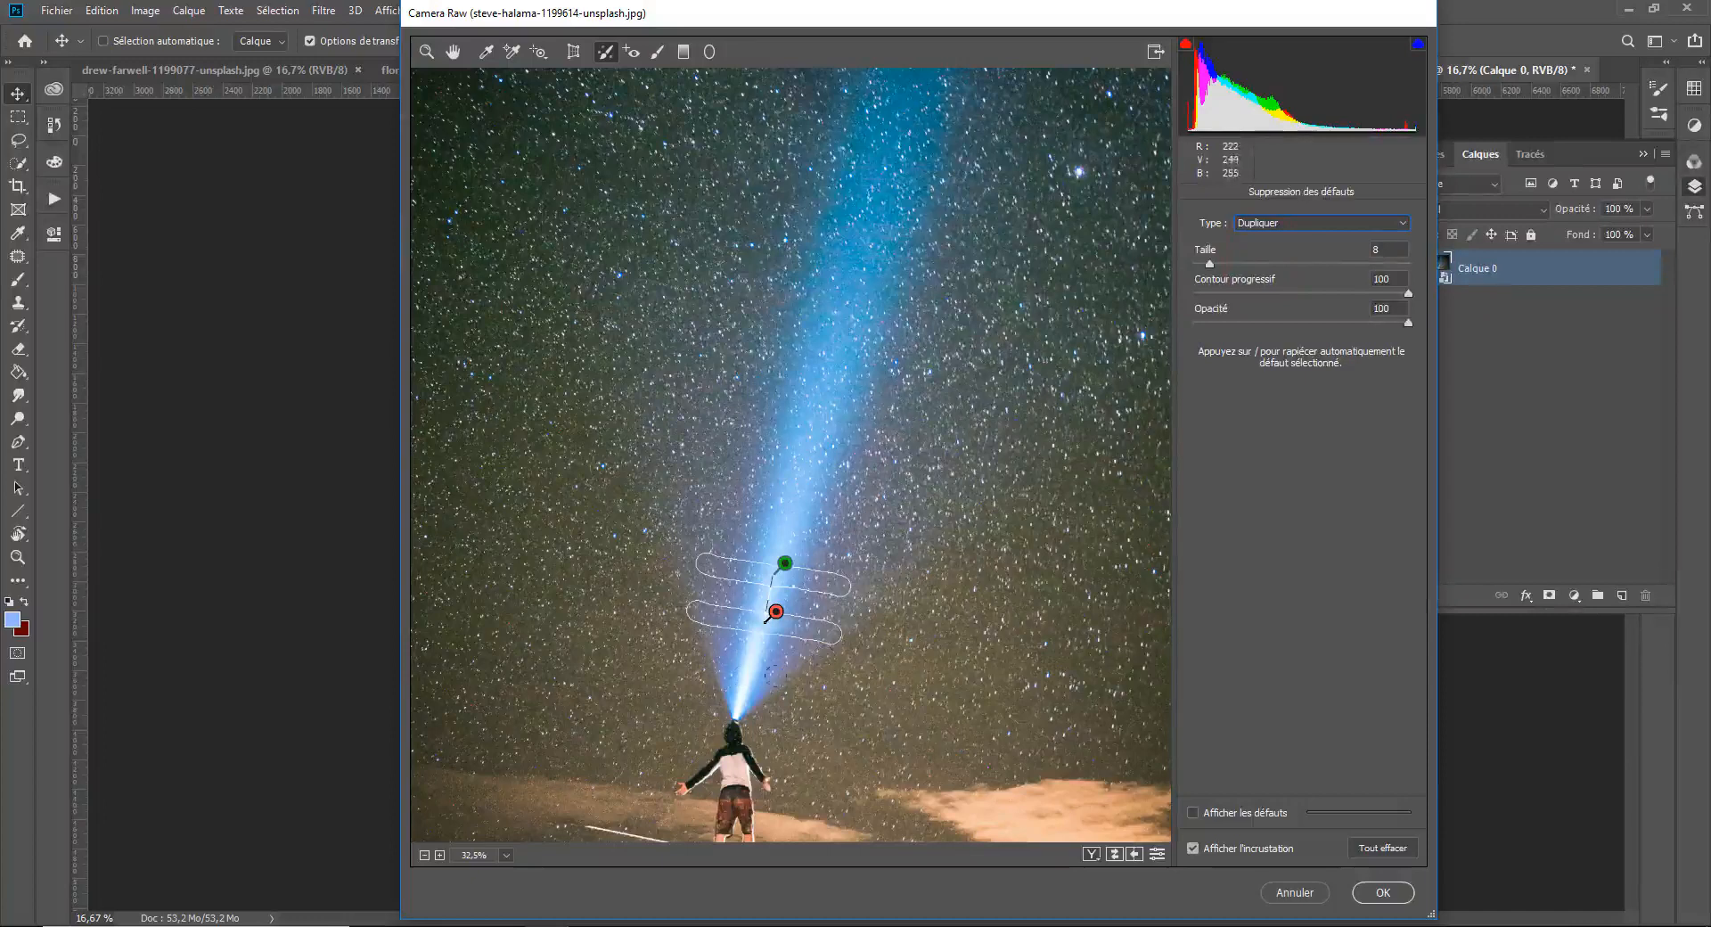
- Inspect the photo for defects with the spot visualisation at different thresholds, and turn the visualisation off
{"action": "left_click", "coordinate": [1192, 813]}
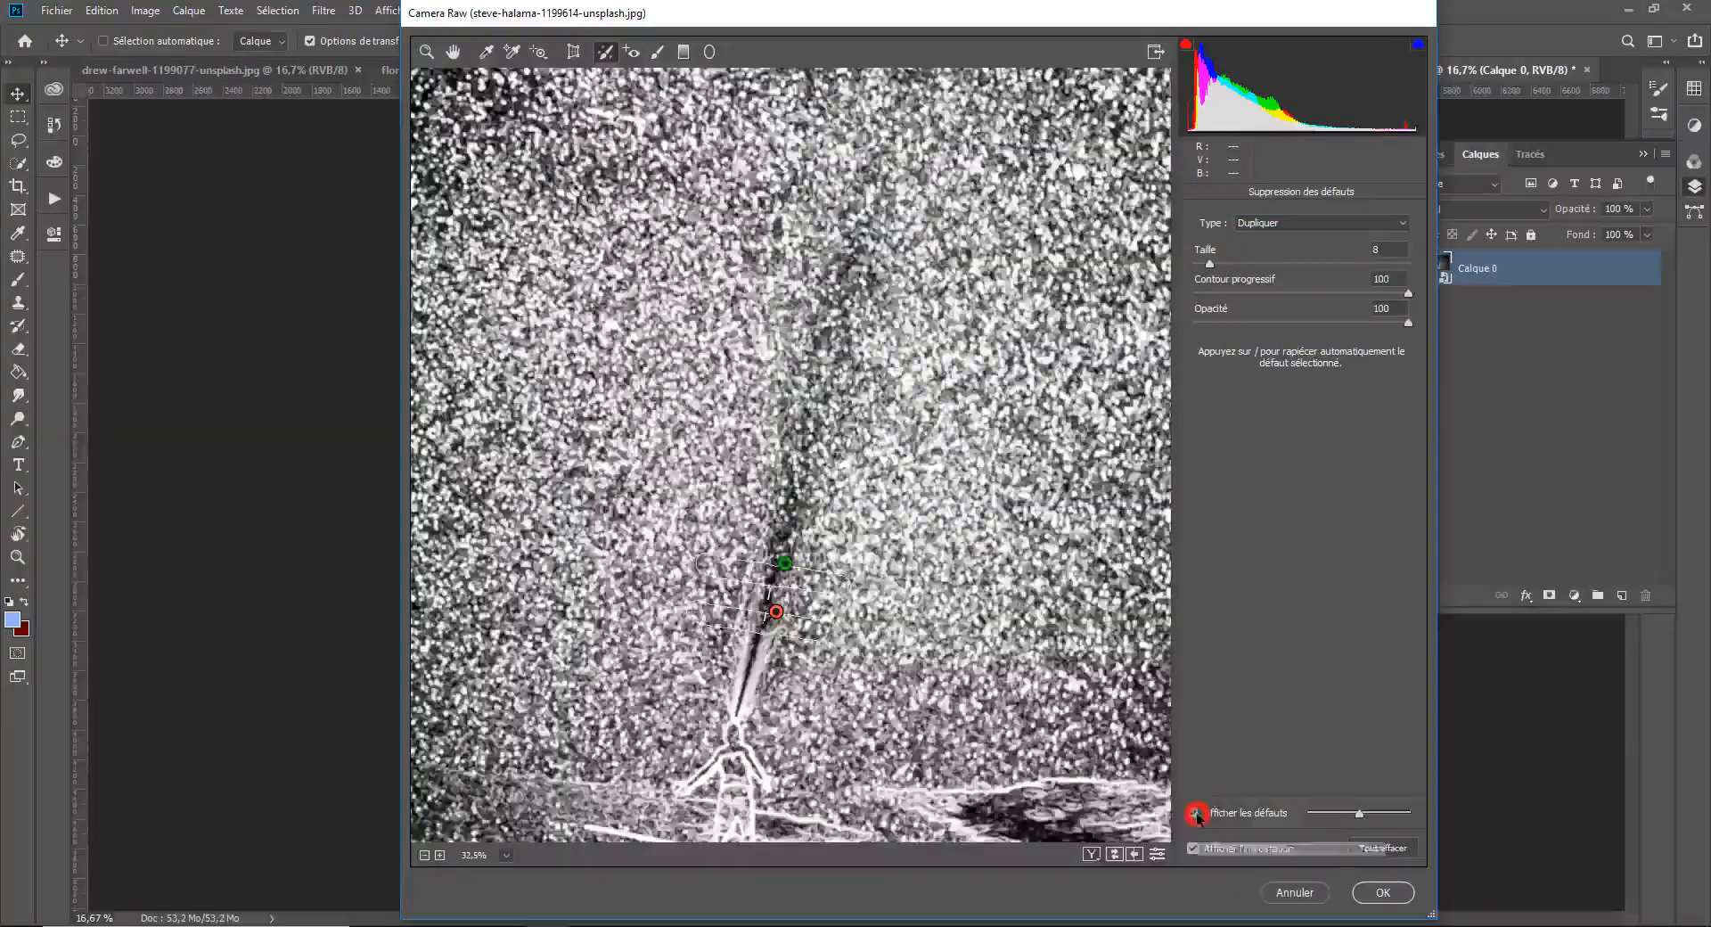
{"action": "left_click", "coordinate": [1196, 814]}
{"action": "left_click", "coordinate": [1194, 813]}
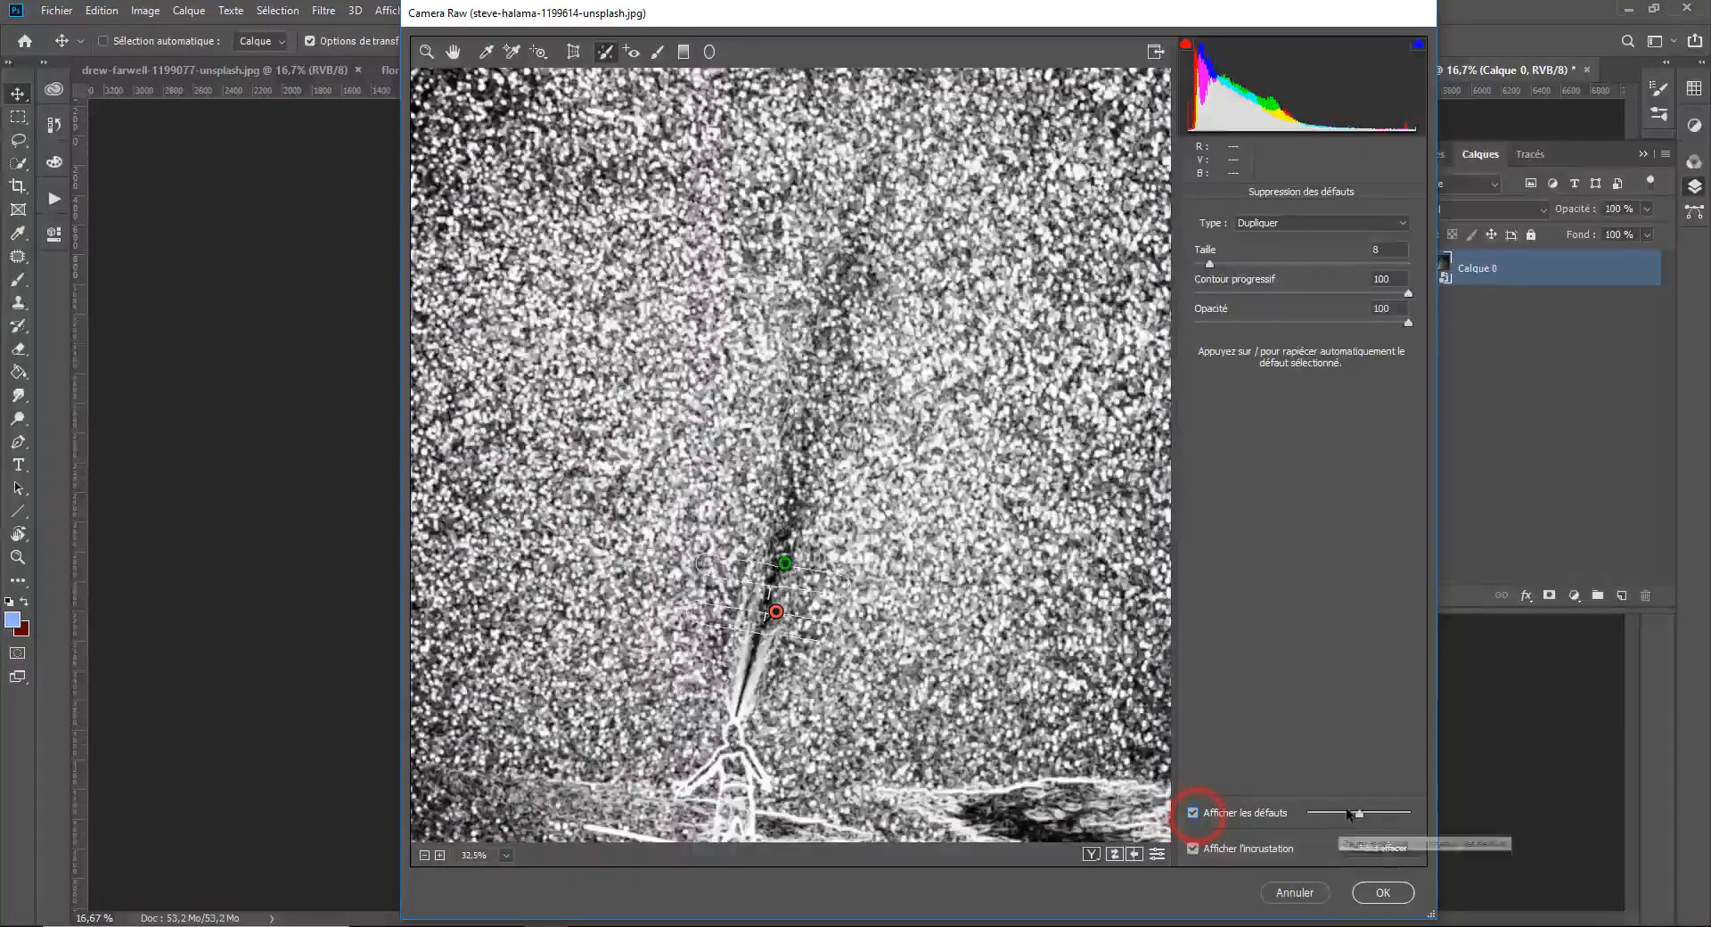
{"action": "left_click_drag", "start_coordinate": [1355, 813], "coordinate": [1348, 814]}
{"action": "left_click", "coordinate": [1193, 814]}
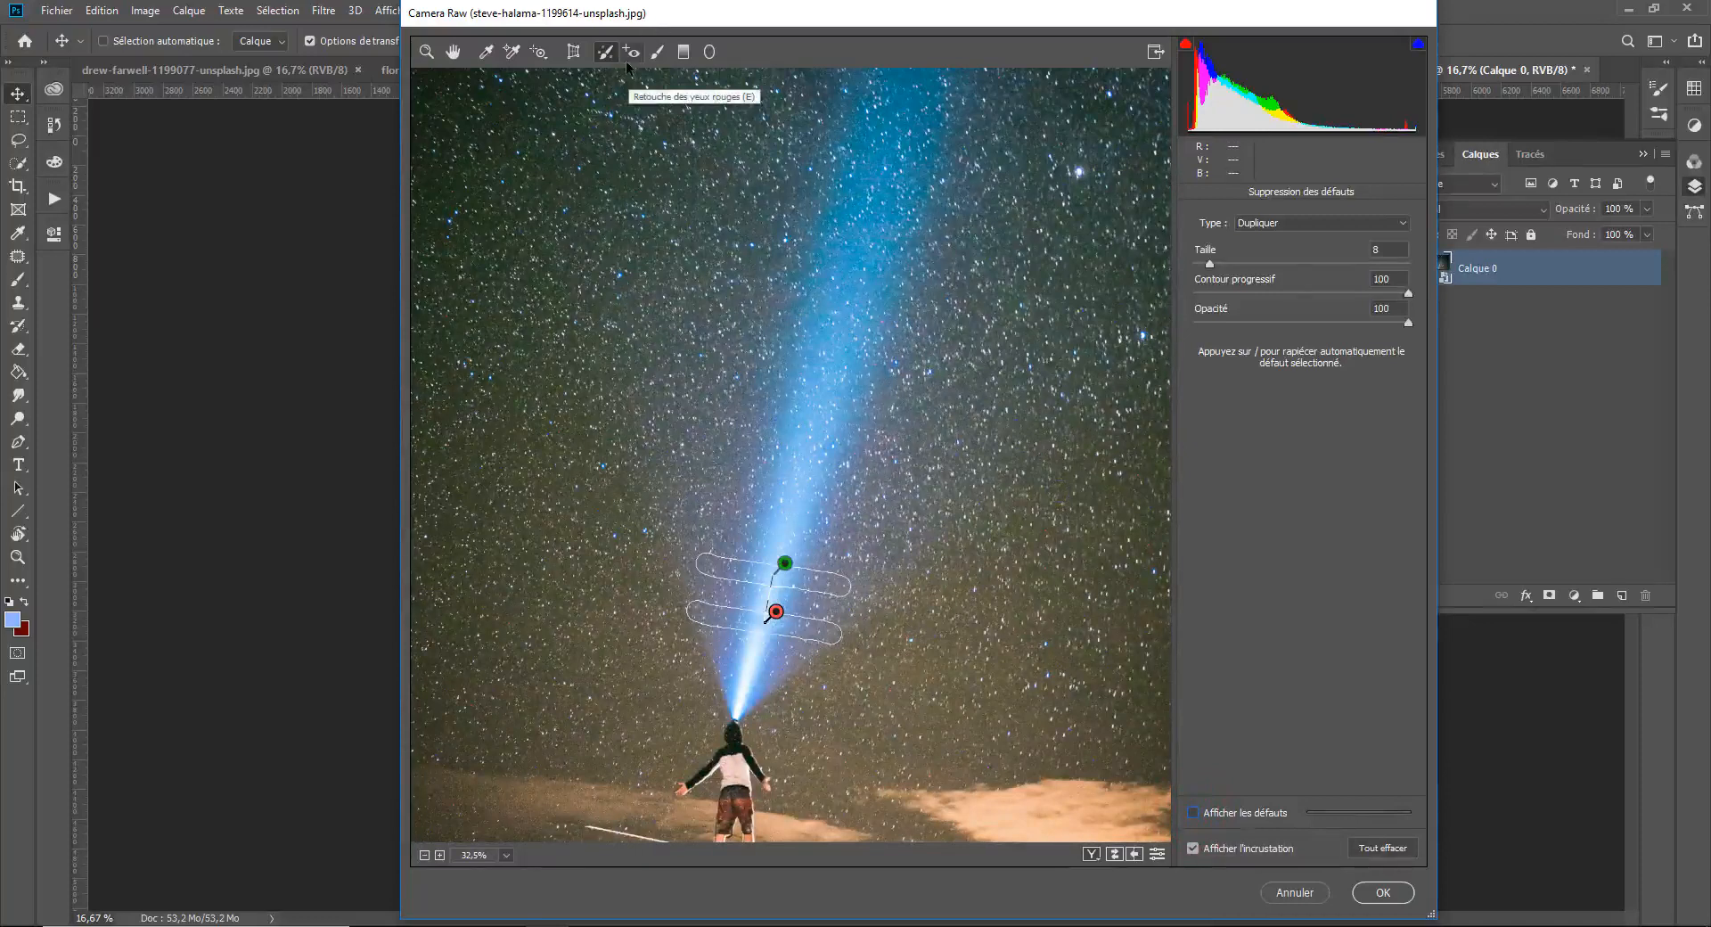
- Paint the sky beside the beam with the adjustment brush and set its temperature to -13 and tint to +9
{"action": "left_click", "coordinate": [658, 51]}
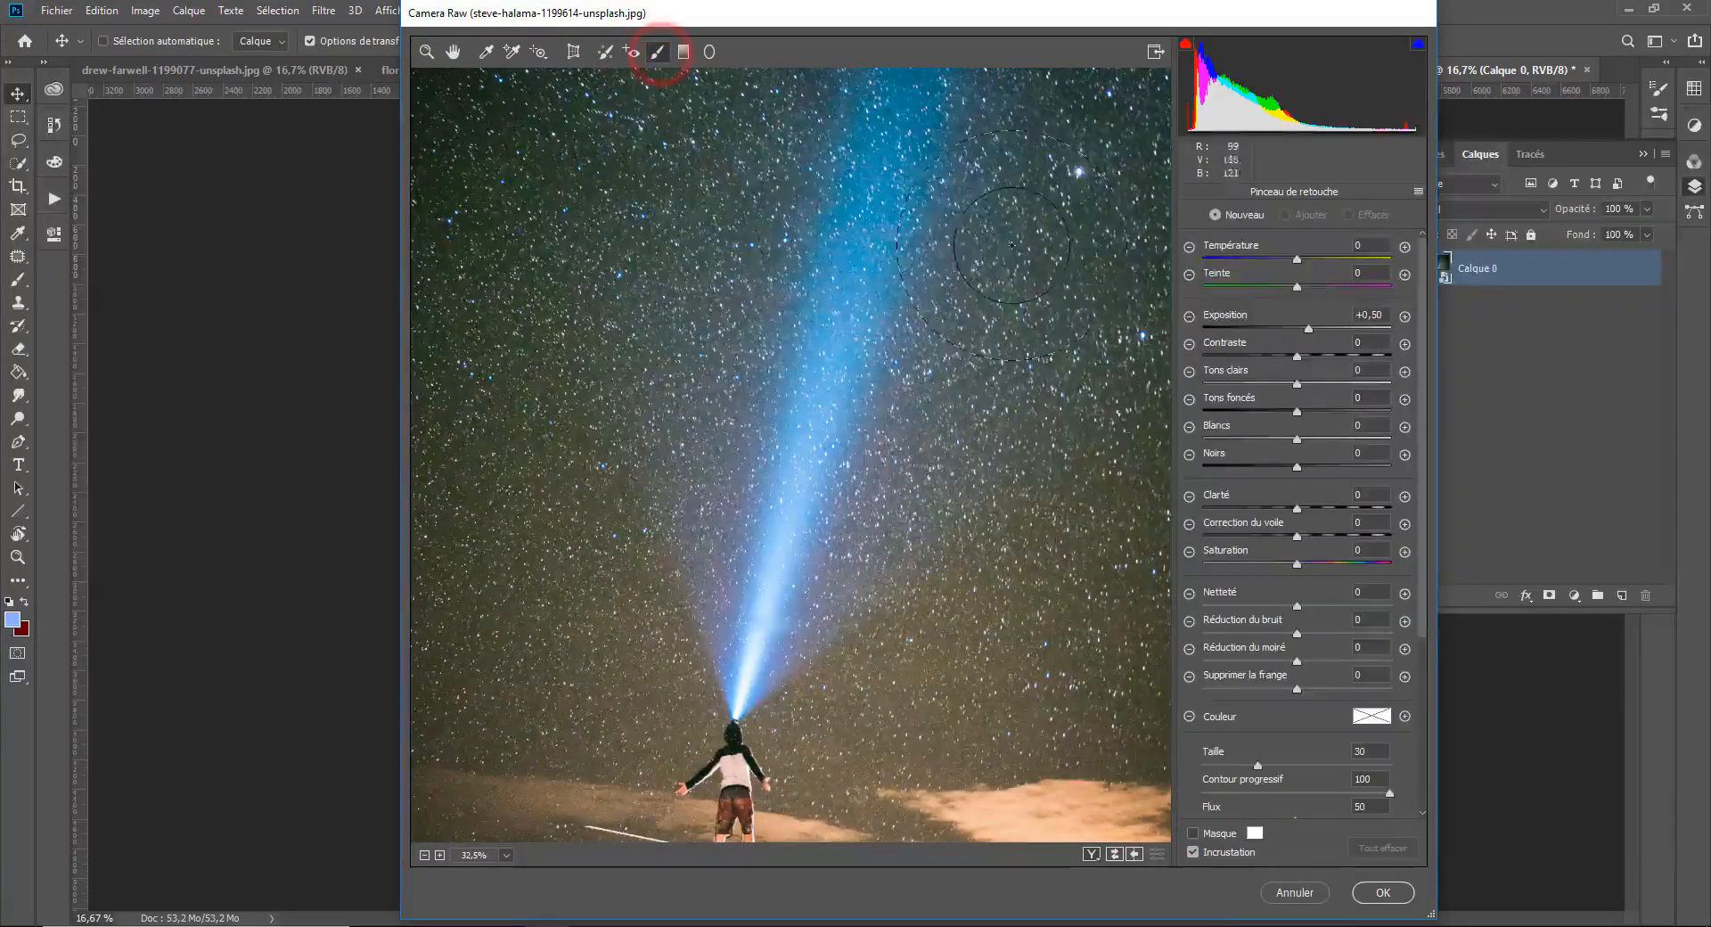
{"action": "scroll", "coordinate": [805, 446], "scroll_direction": "down", "scroll_amount": 2}
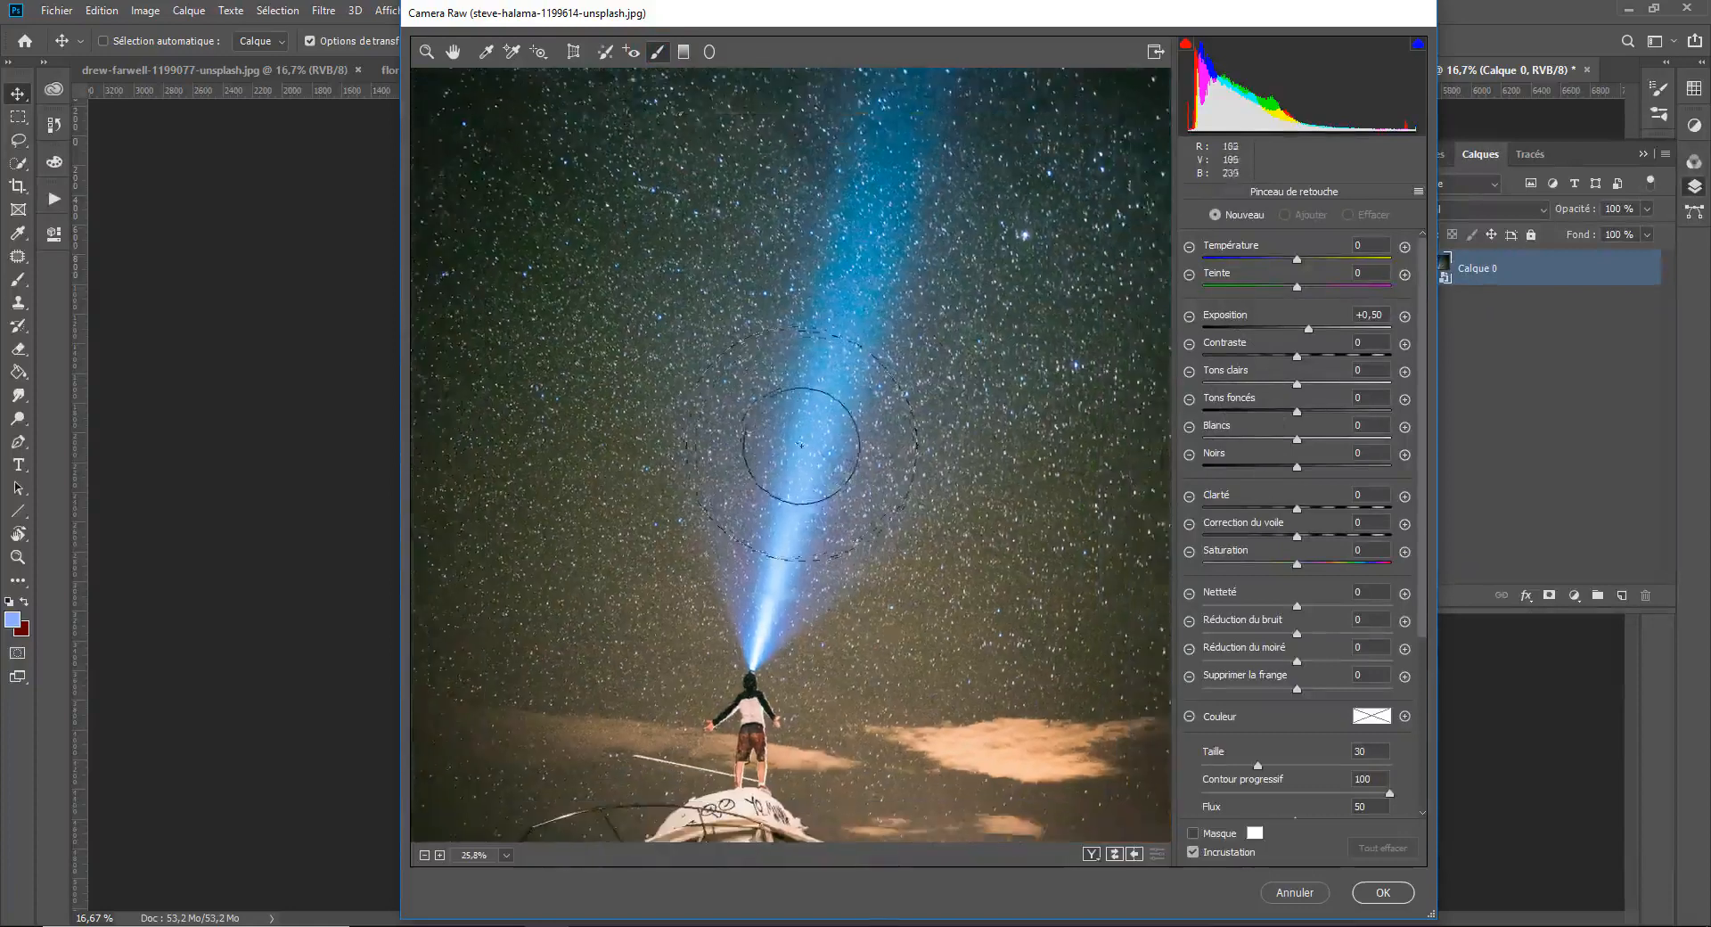
{"action": "scroll", "coordinate": [806, 446], "scroll_direction": "down", "scroll_amount": 4}
{"action": "mouse_move", "coordinate": [905, 308]}
{"action": "left_mouse_down"}
{"action": "mouse_move", "coordinate": [942, 262]}
{"action": "mouse_move", "coordinate": [1031, 263]}
{"action": "mouse_move", "coordinate": [974, 183]}
{"action": "mouse_move", "coordinate": [1001, 214]}
{"action": "mouse_move", "coordinate": [1002, 327]}
{"action": "left_mouse_up"}
{"action": "mouse_move", "coordinate": [911, 437]}
{"action": "left_mouse_down"}
{"action": "mouse_move", "coordinate": [845, 499]}
{"action": "mouse_move", "coordinate": [918, 542]}
{"action": "left_mouse_up"}
{"action": "left_click", "coordinate": [1305, 268]}
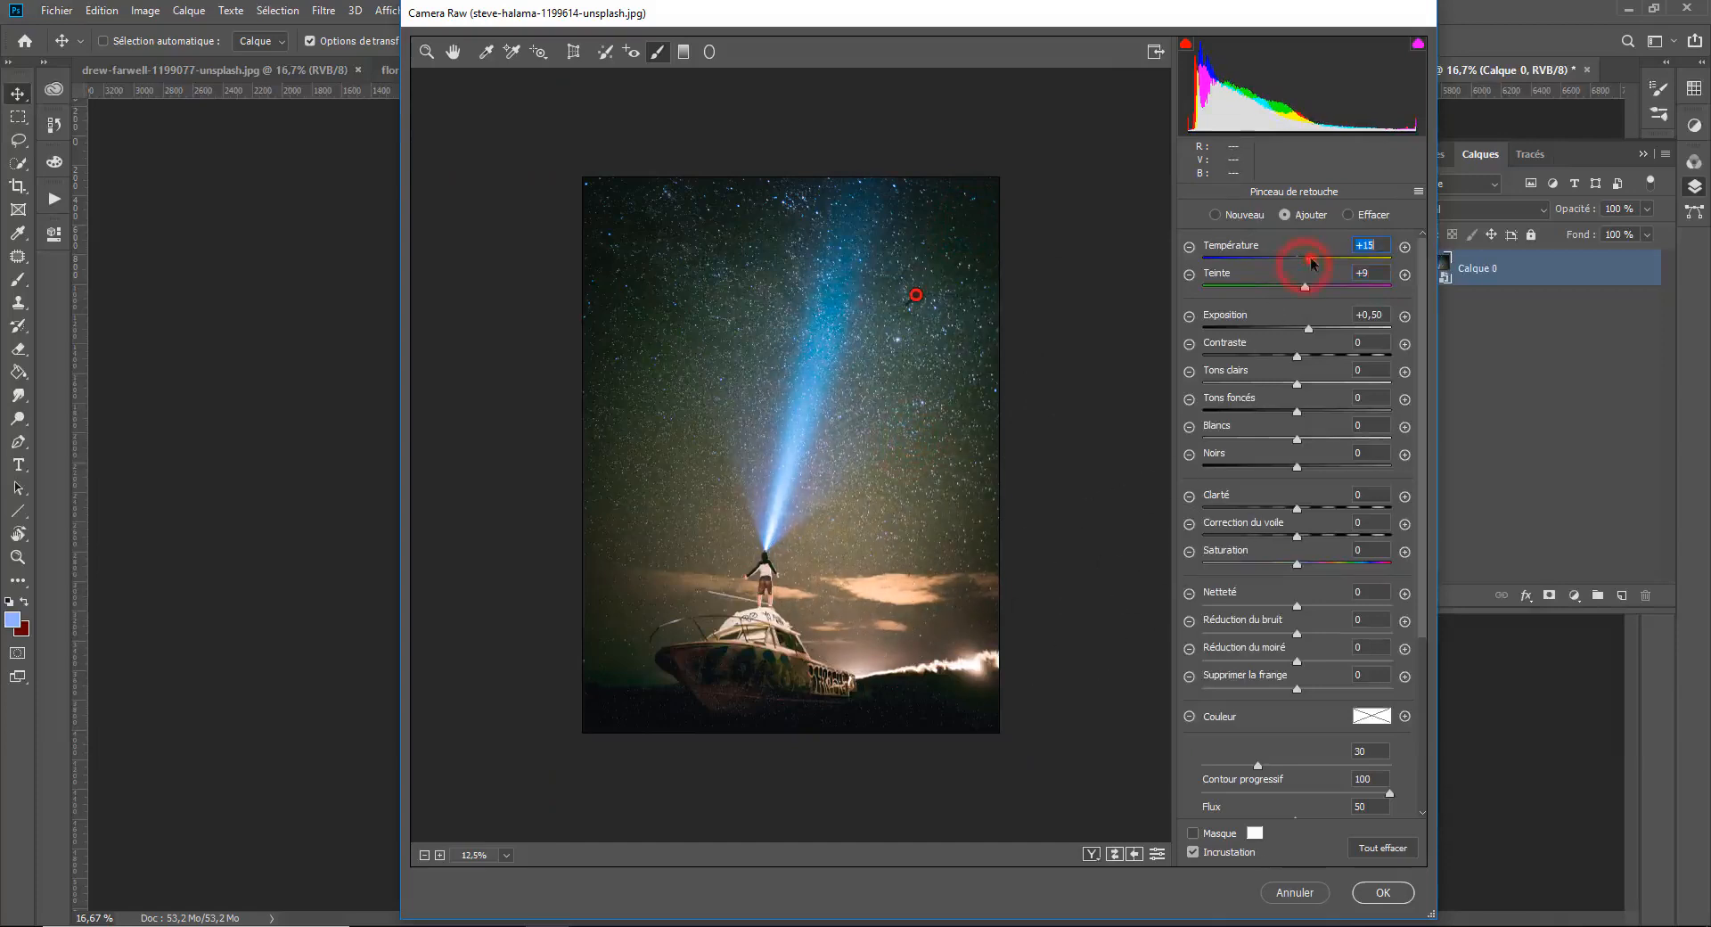
{"action": "mouse_move", "coordinate": [1315, 258]}
{"action": "left_mouse_down"}
{"action": "mouse_move", "coordinate": [1345, 257]}
{"action": "mouse_move", "coordinate": [1288, 260]}
{"action": "left_mouse_up"}
{"action": "left_click_drag", "start_coordinate": [963, 238], "coordinate": [942, 309]}
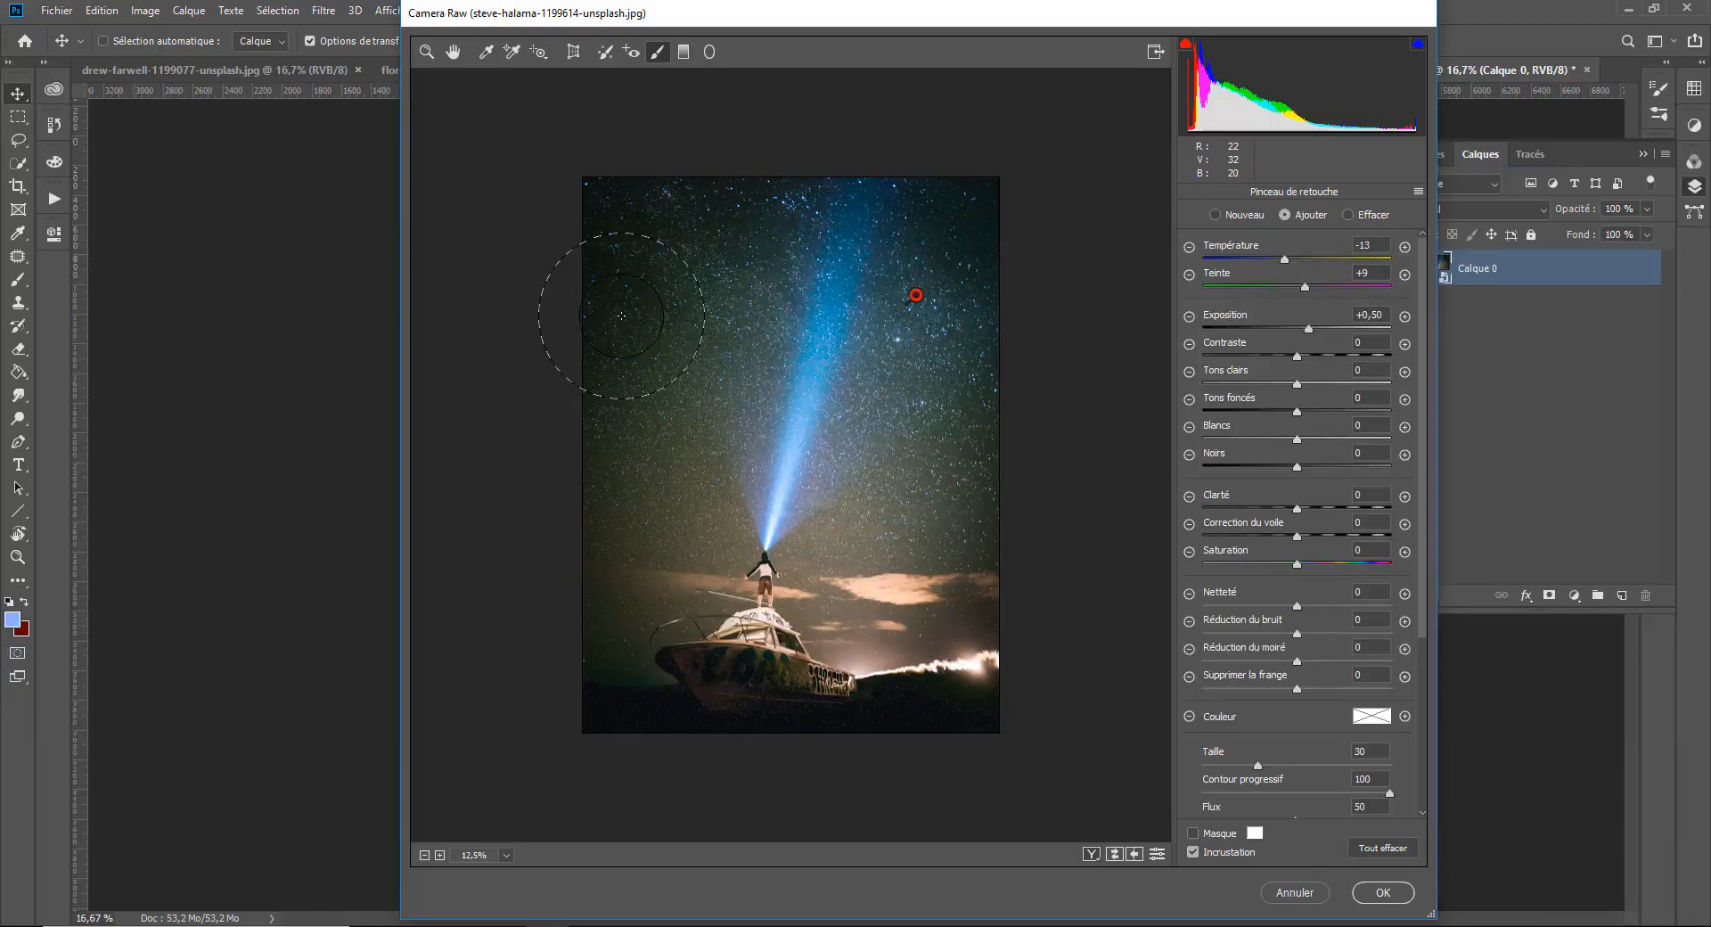
- Examine the graduated and radial filter settings and cancel all the Camera Raw changes
{"action": "left_click", "coordinate": [684, 51]}
{"action": "left_click", "coordinate": [712, 52]}
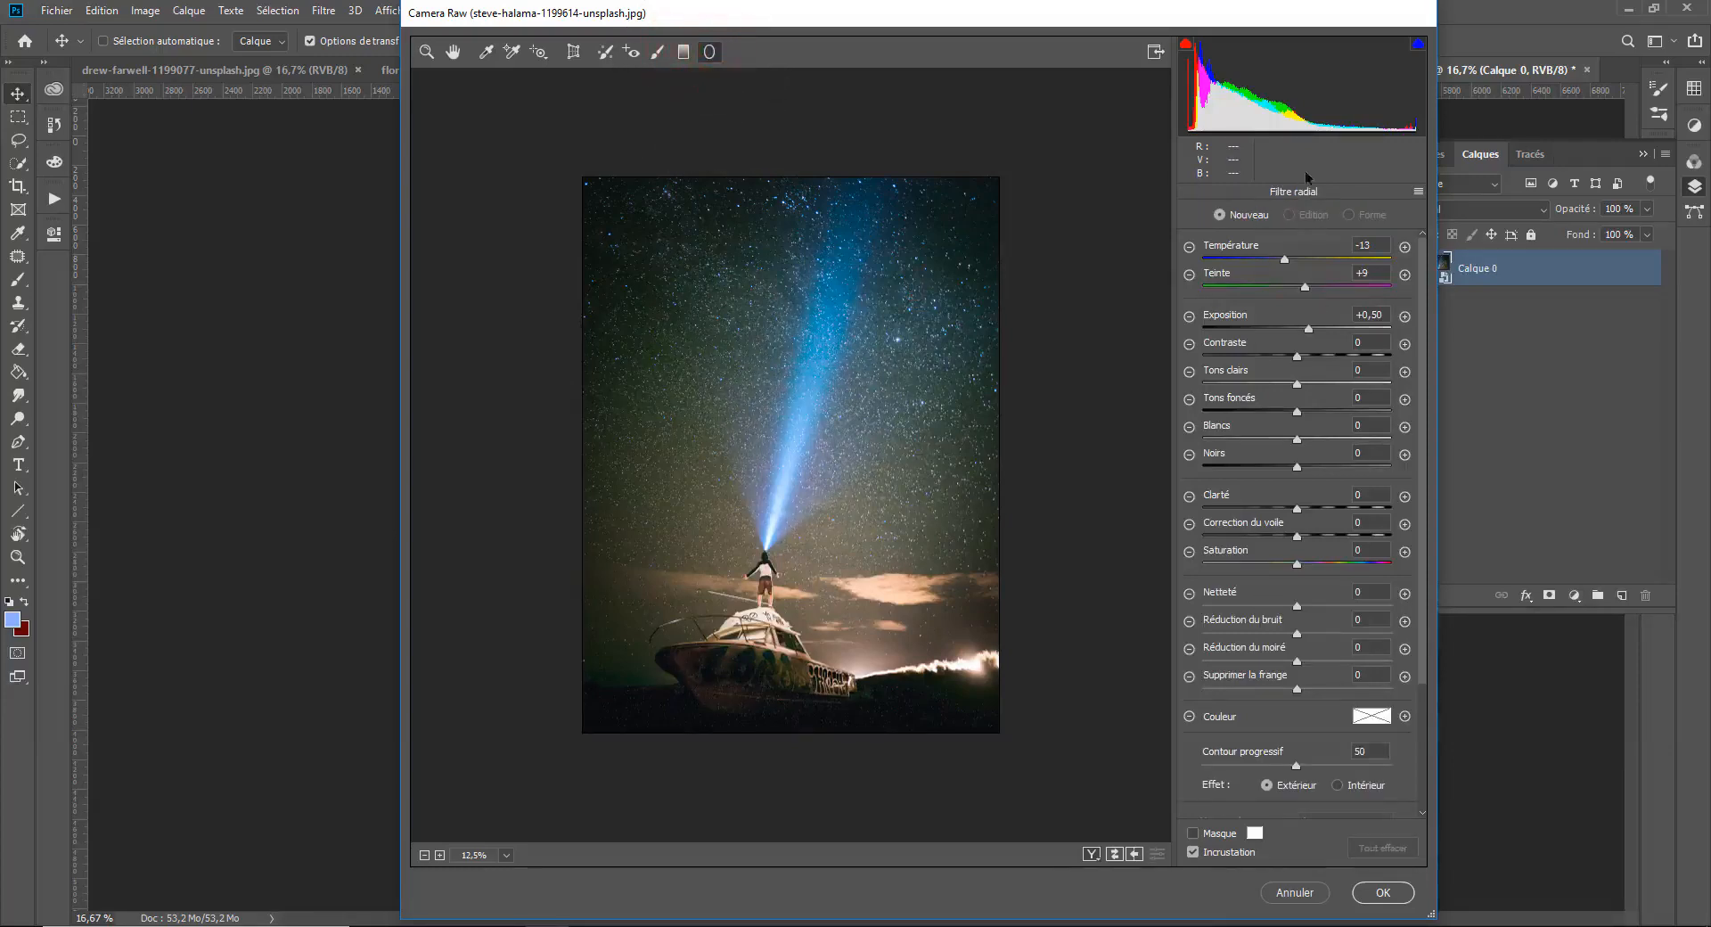
{"action": "scroll", "coordinate": [1269, 713], "scroll_direction": "down", "scroll_amount": 4}
{"action": "scroll", "coordinate": [1267, 720], "scroll_direction": "up", "scroll_amount": 4}
{"action": "left_click", "coordinate": [1302, 900]}
- Activate the rectangular marquee tool and bring up the list of available filters
{"action": "key", "text": "m"}
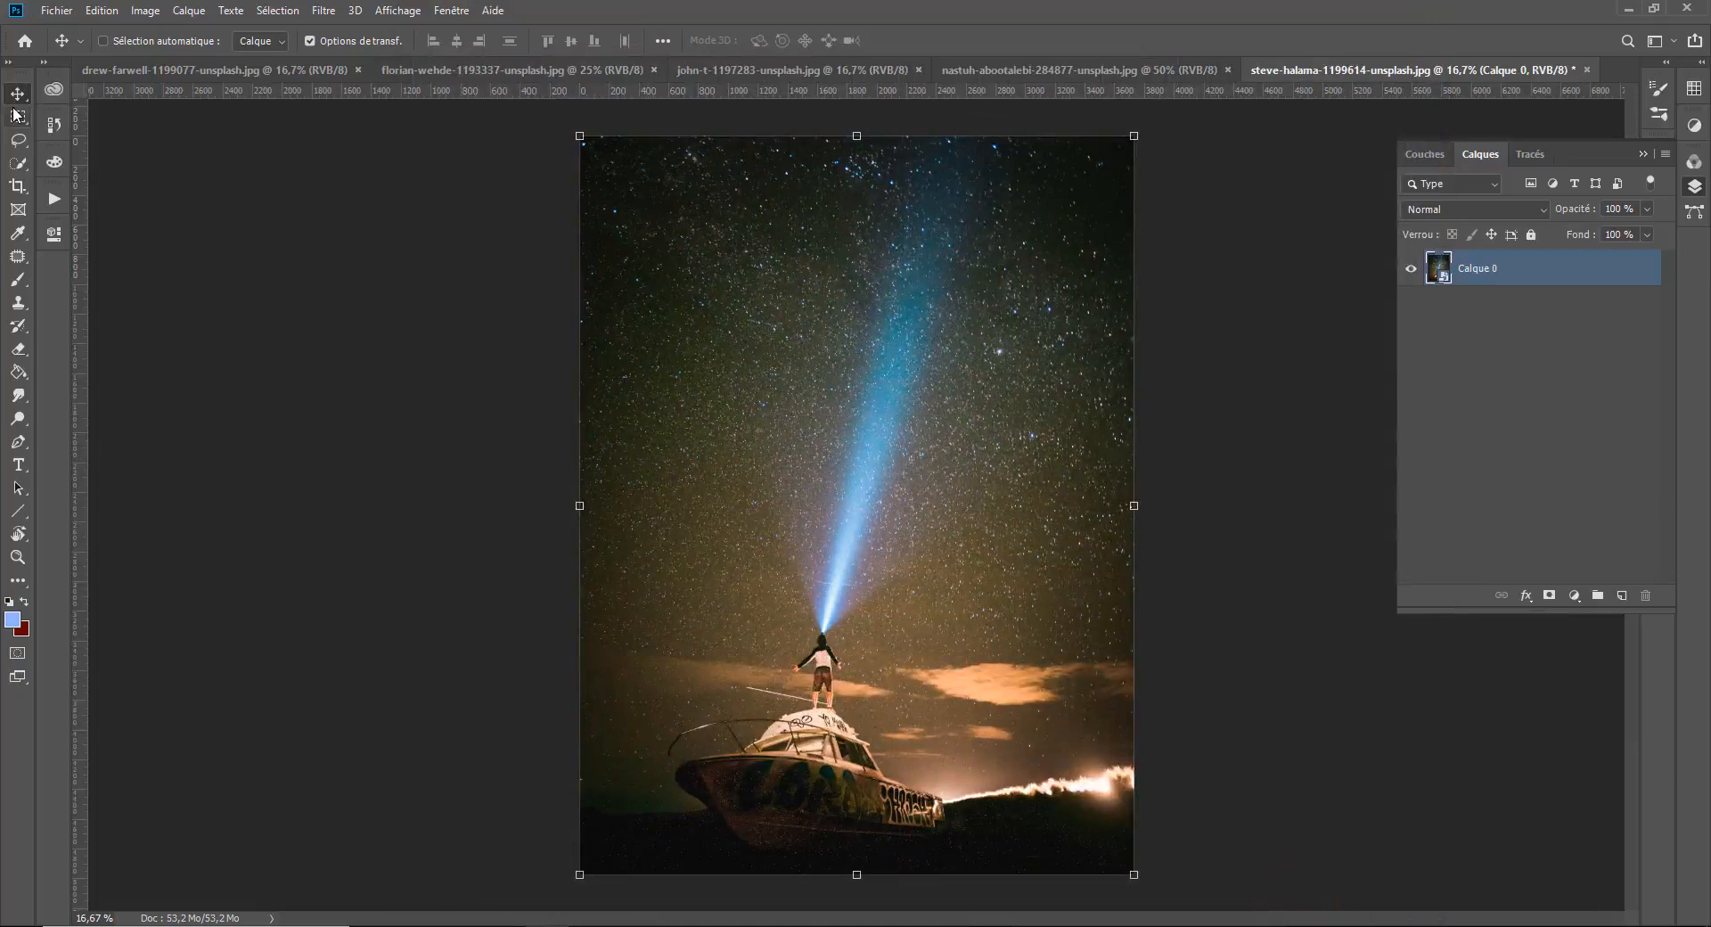
{"action": "left_click", "coordinate": [393, 10]}
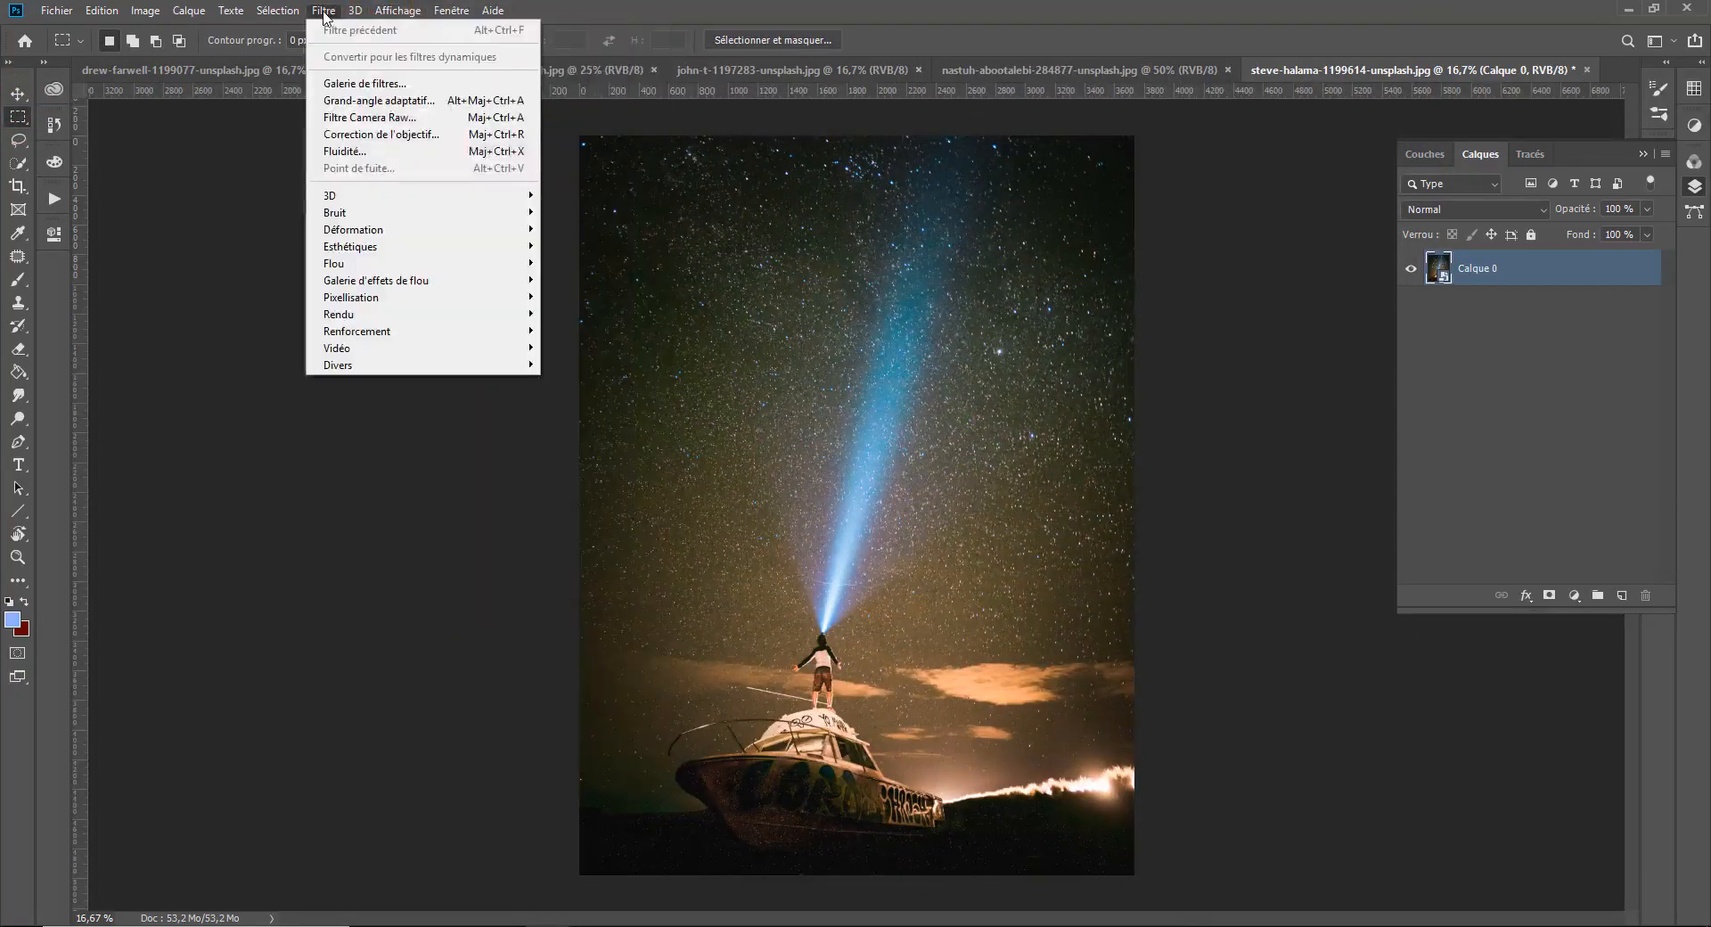